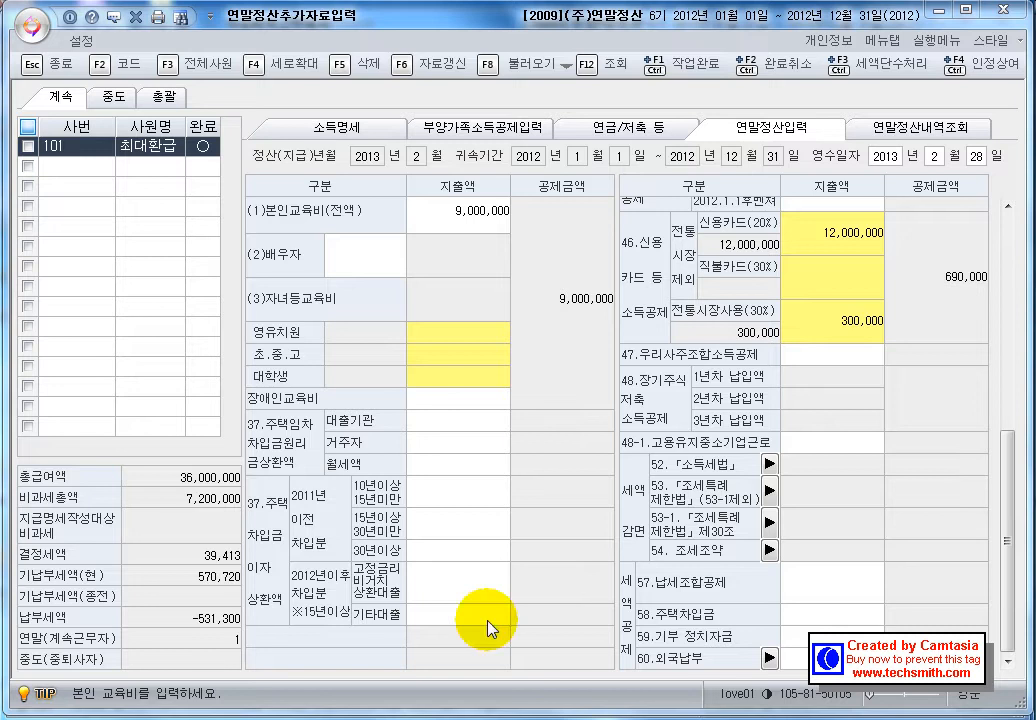
Step: Examine the item 37 expense fields for monthly rent (월세액) and for mortgage interest on loans from 2011 or earlier (2011년 이전 차입분)
left_click(452, 465)
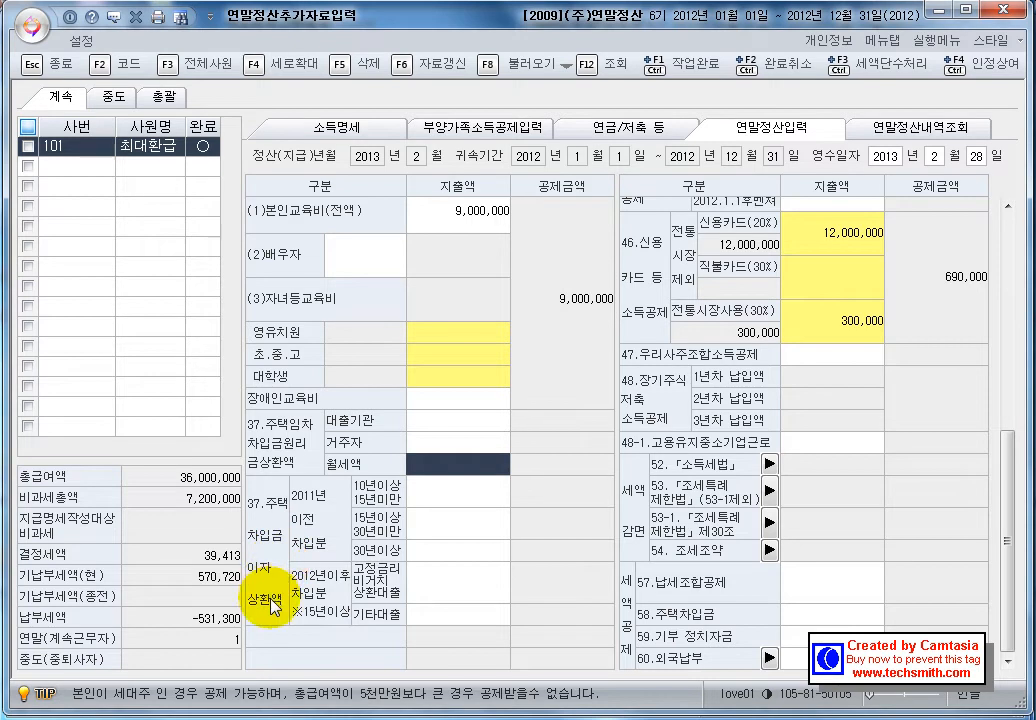
left_click(434, 493)
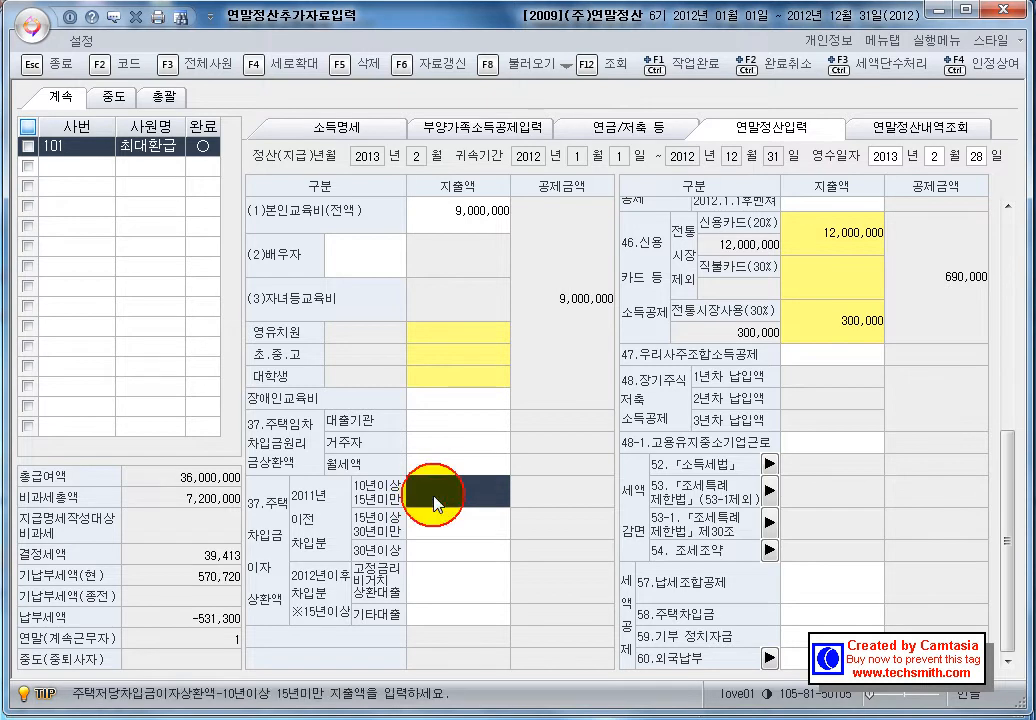
left_click(443, 524)
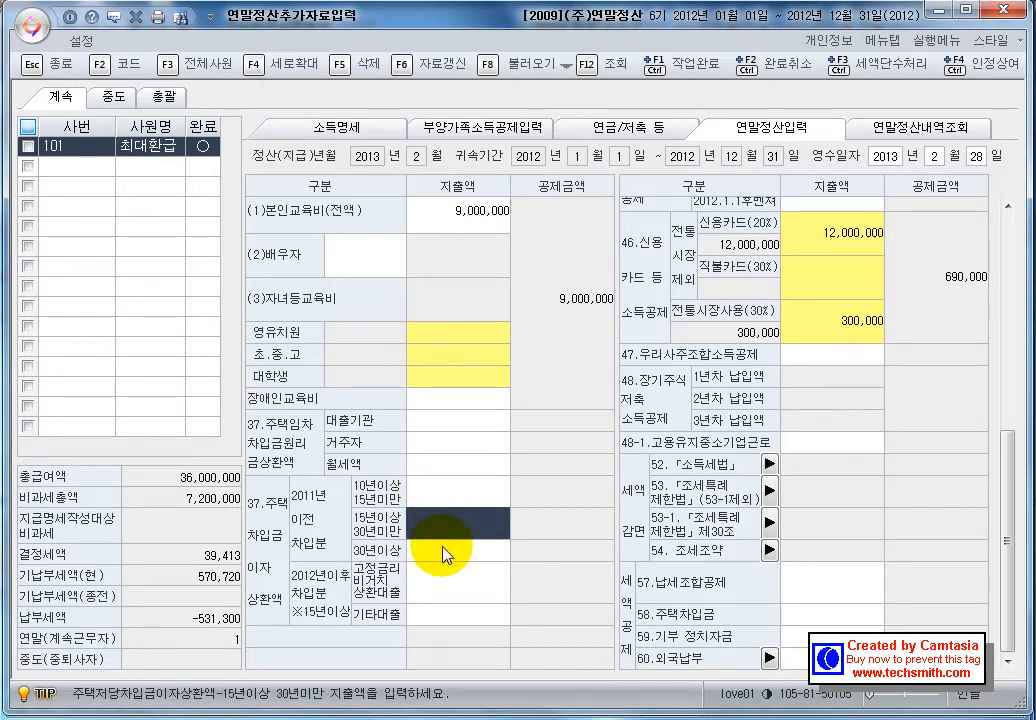
left_click(445, 551)
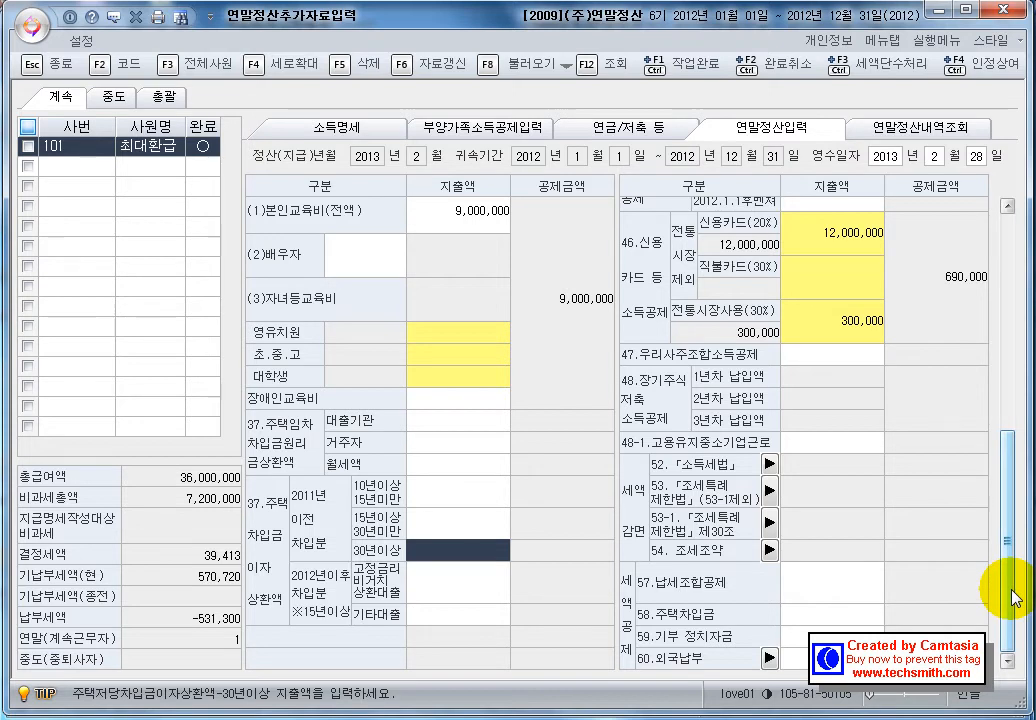
Step: Examine the item 38 donation (기부금) expense fields, covering political funds, 우리사주, 종교단체기부금 and 종교단체외기부금
left_click_drag(1001, 590, 1001, 321)
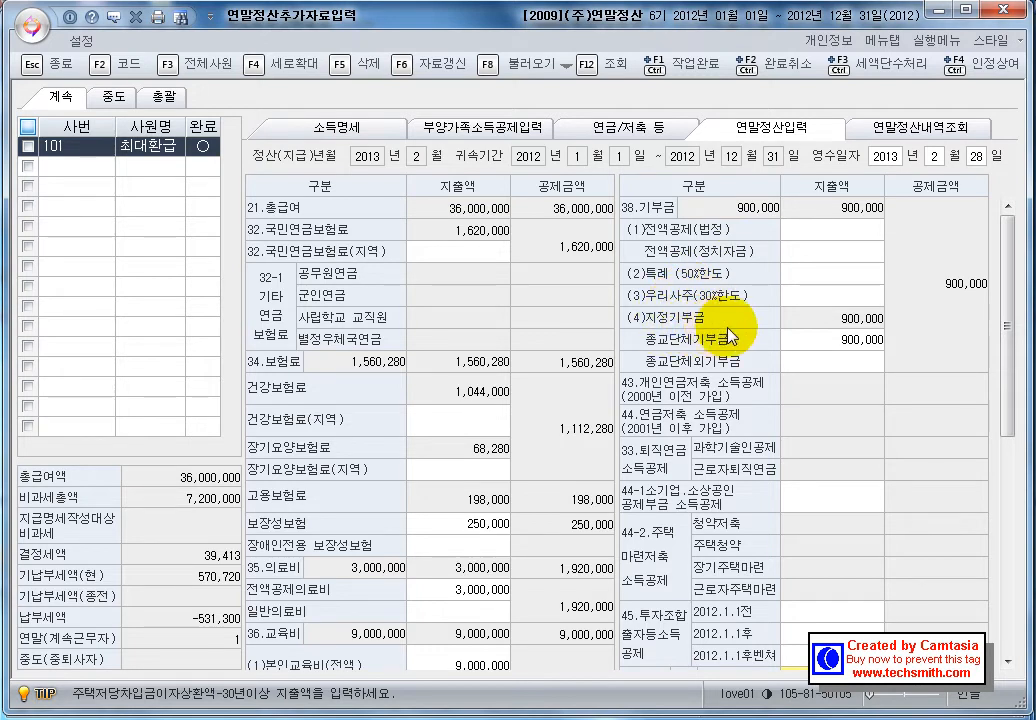
left_click(791, 254)
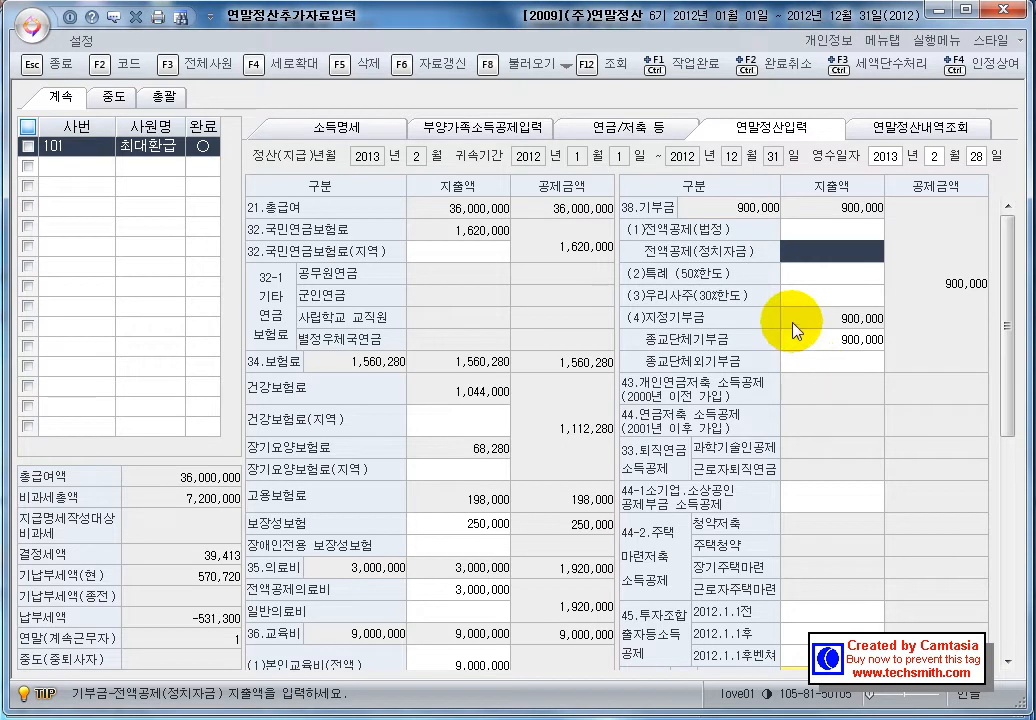
left_click(798, 294)
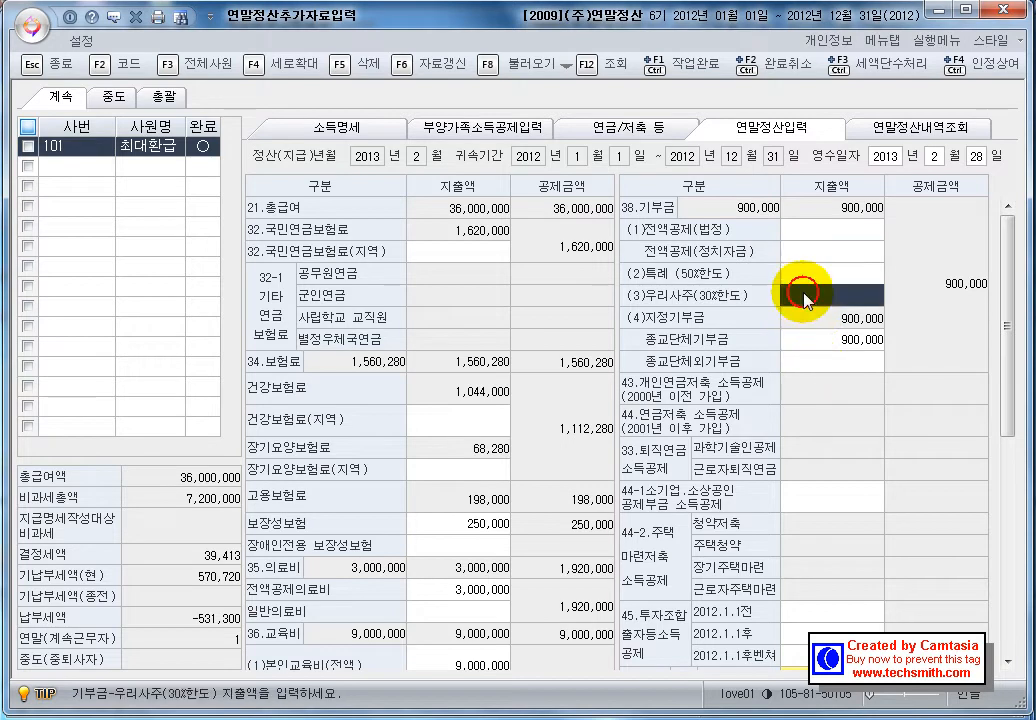
left_click(832, 341)
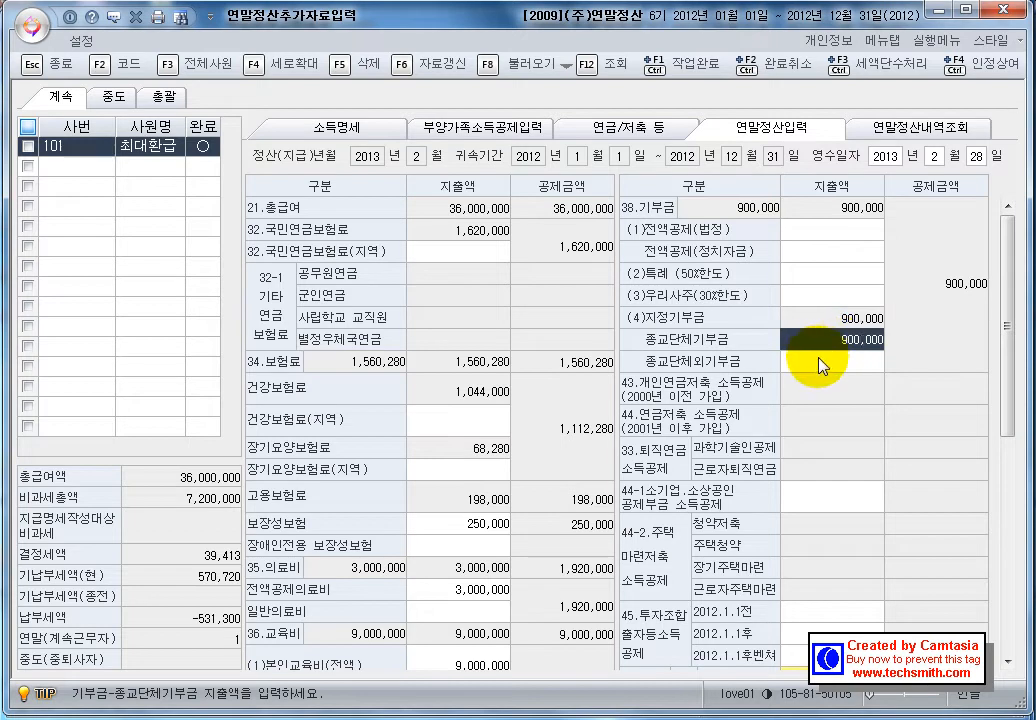
left_click(817, 341)
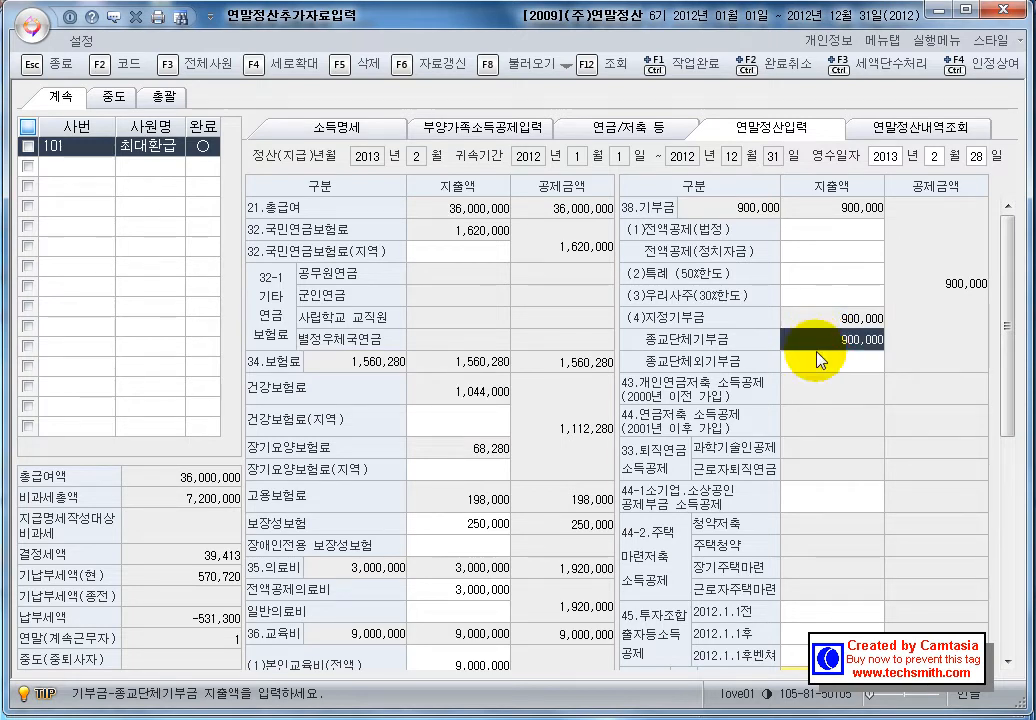
left_click(821, 361)
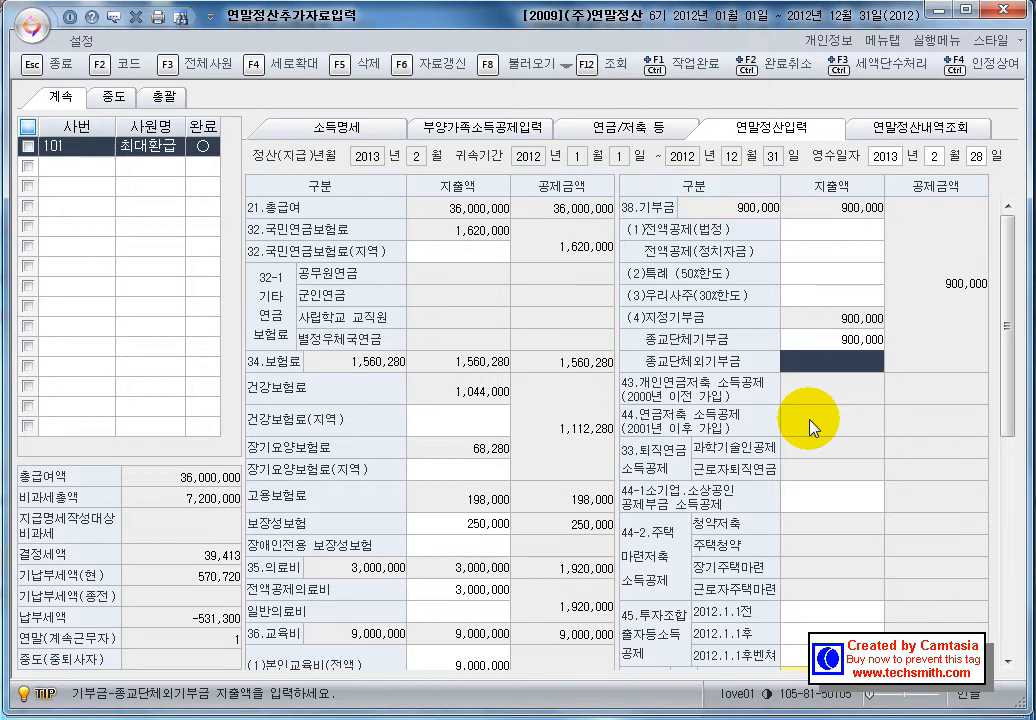
Step: Review the other deduction fields from 44-1 소기업·소상공인 공제부금 and 45 투자조합출자 through 46 신용카드 to the tax credits
left_click(810, 498)
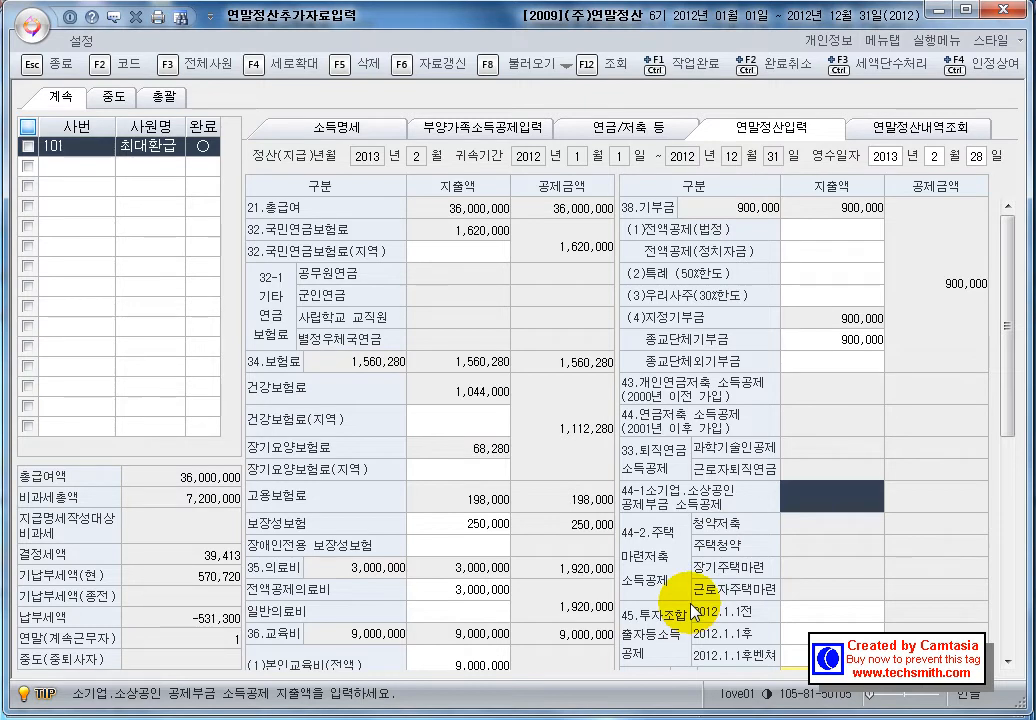
left_click(800, 617)
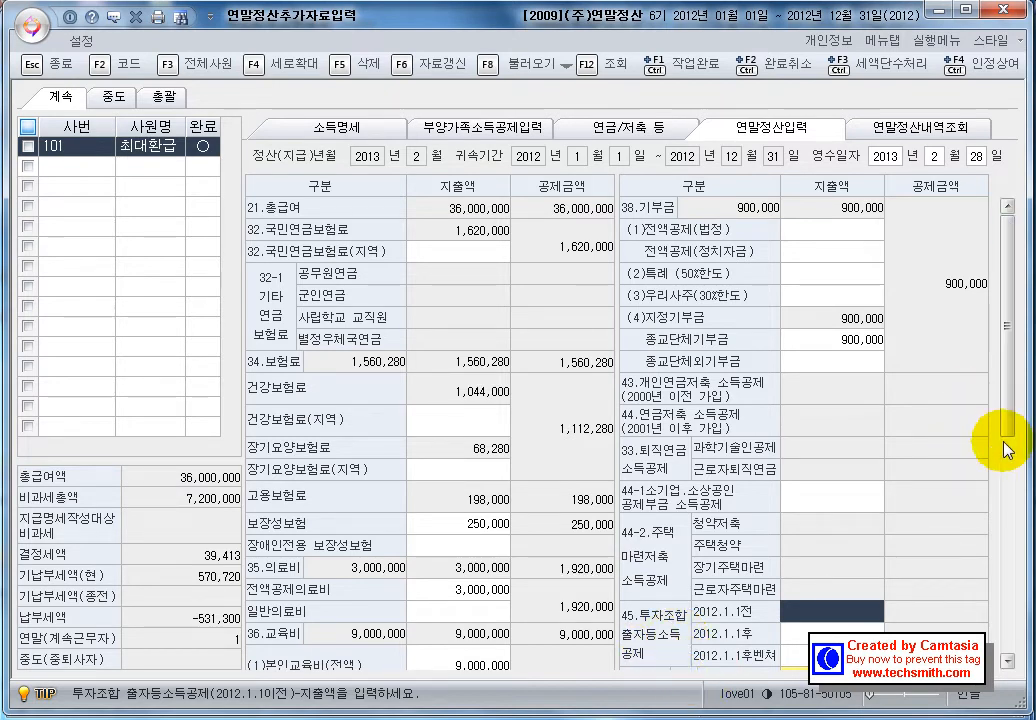
left_click(1007, 408)
left_click_drag(1007, 408, 1013, 499)
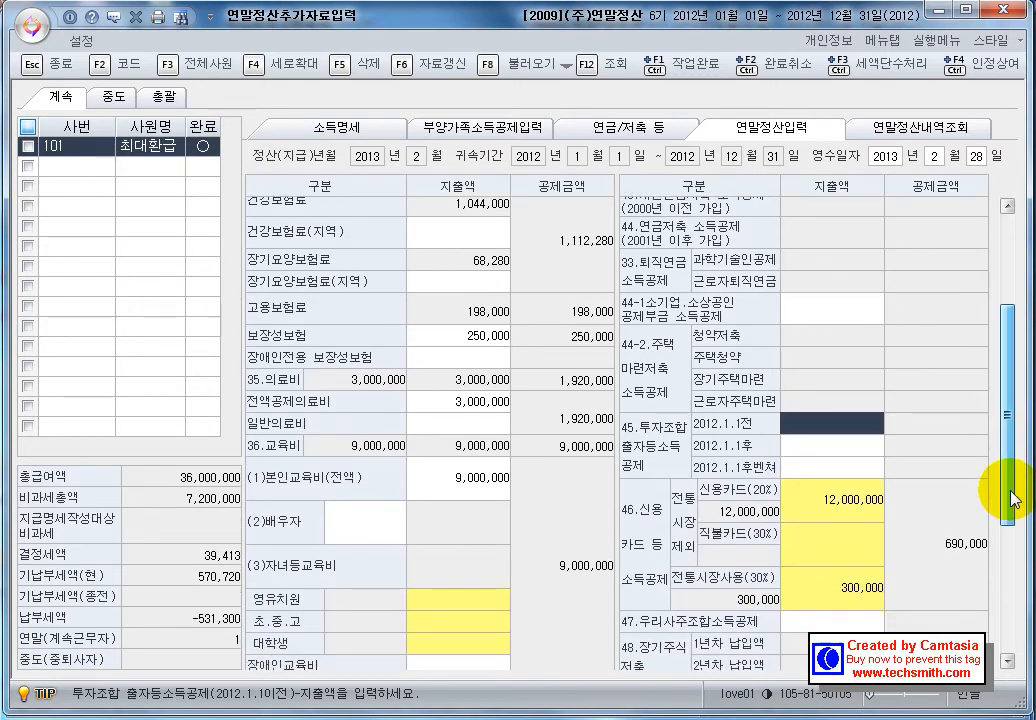
left_click_drag(1013, 500, 1016, 510)
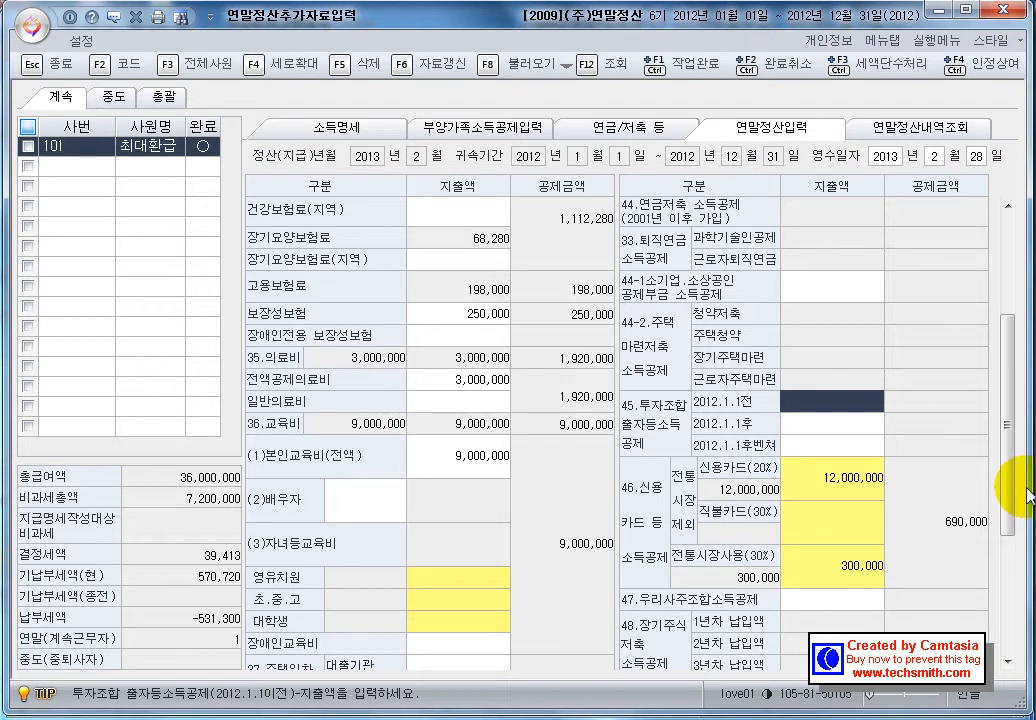
left_click(1011, 500)
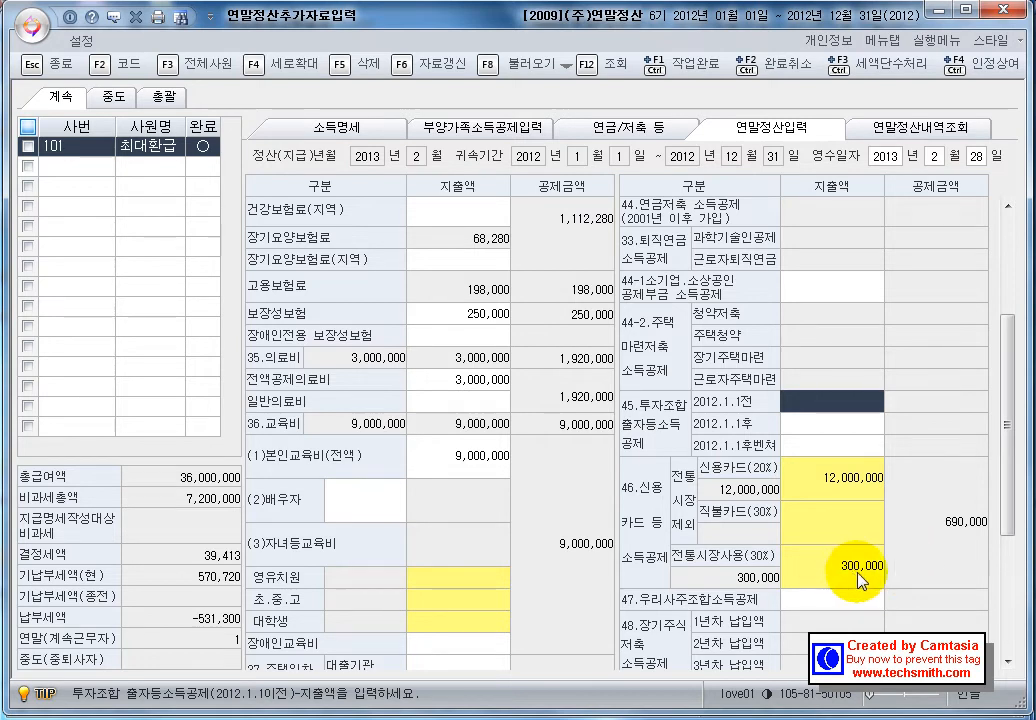
left_click_drag(1001, 513, 997, 672)
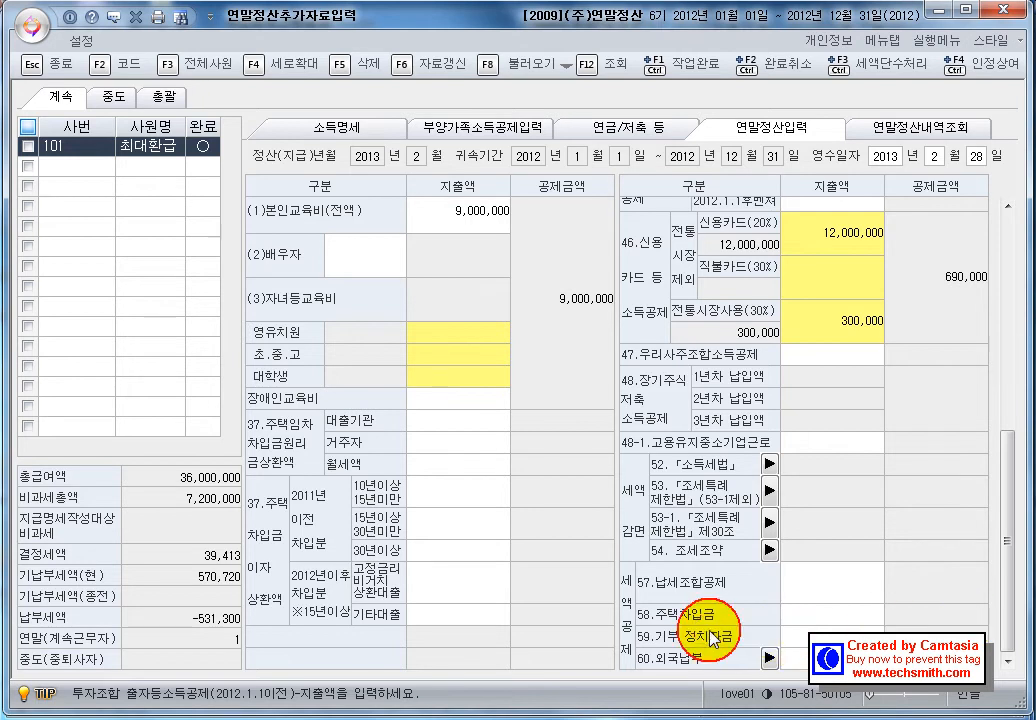
Step: Inspect the 59 기부정치자금 credit field and the detail entries for 60 외국납부, leaving the details blank
left_click(808, 636)
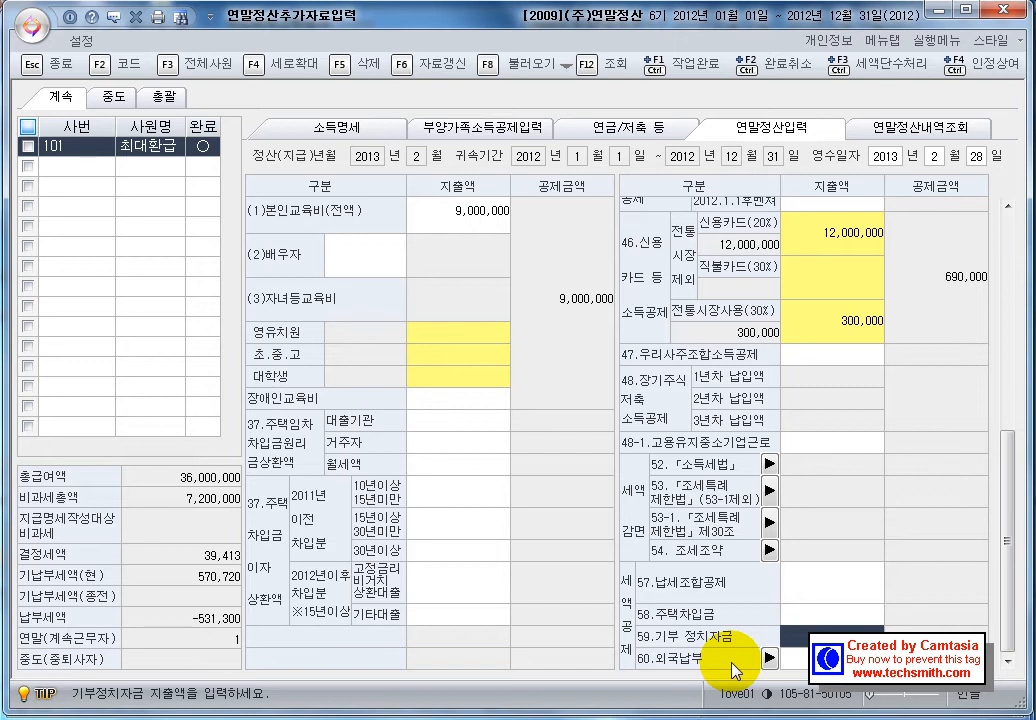
left_click(769, 658)
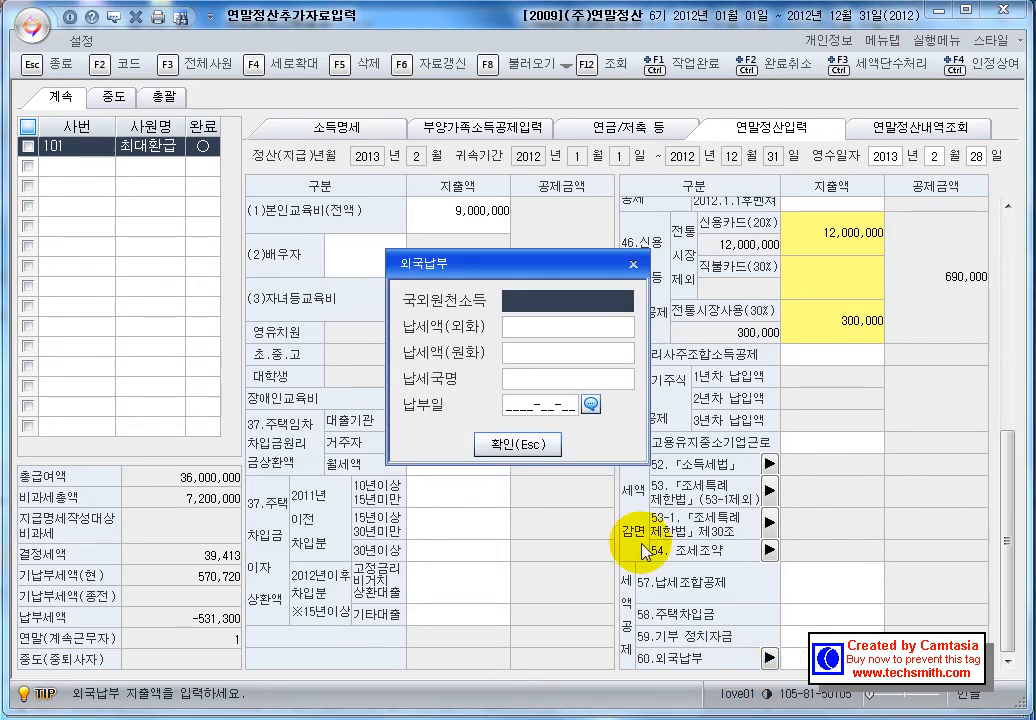
left_click(538, 447)
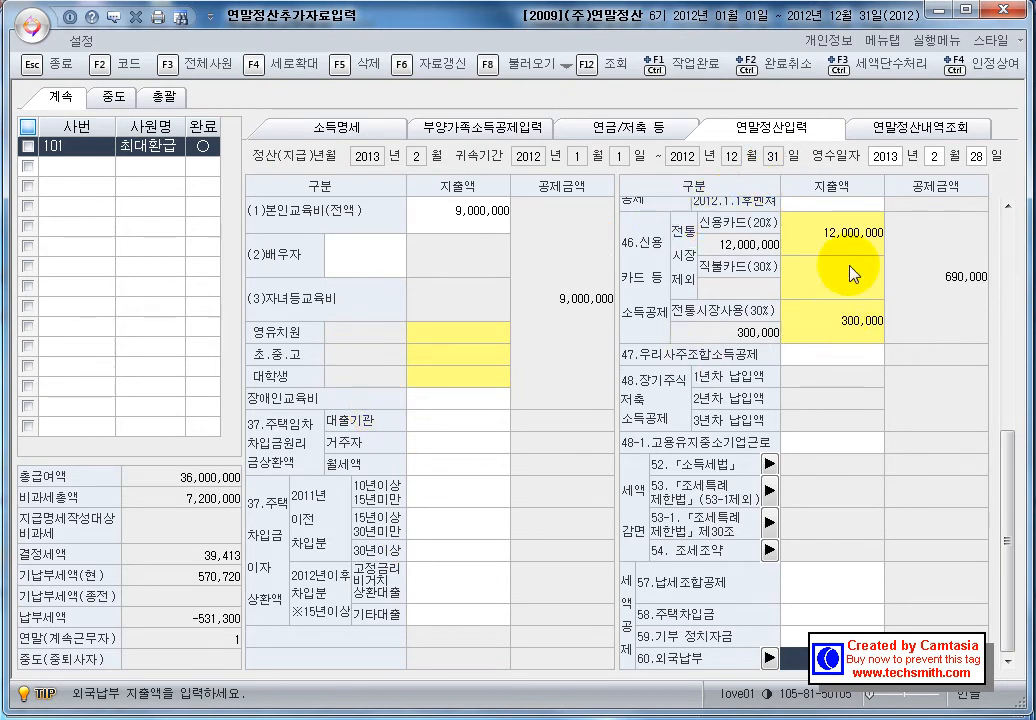
Step: Review the 연말정산내역조회 results through 차감징수세액, and check the 중도 and 총괄 employee lists
left_click(906, 129)
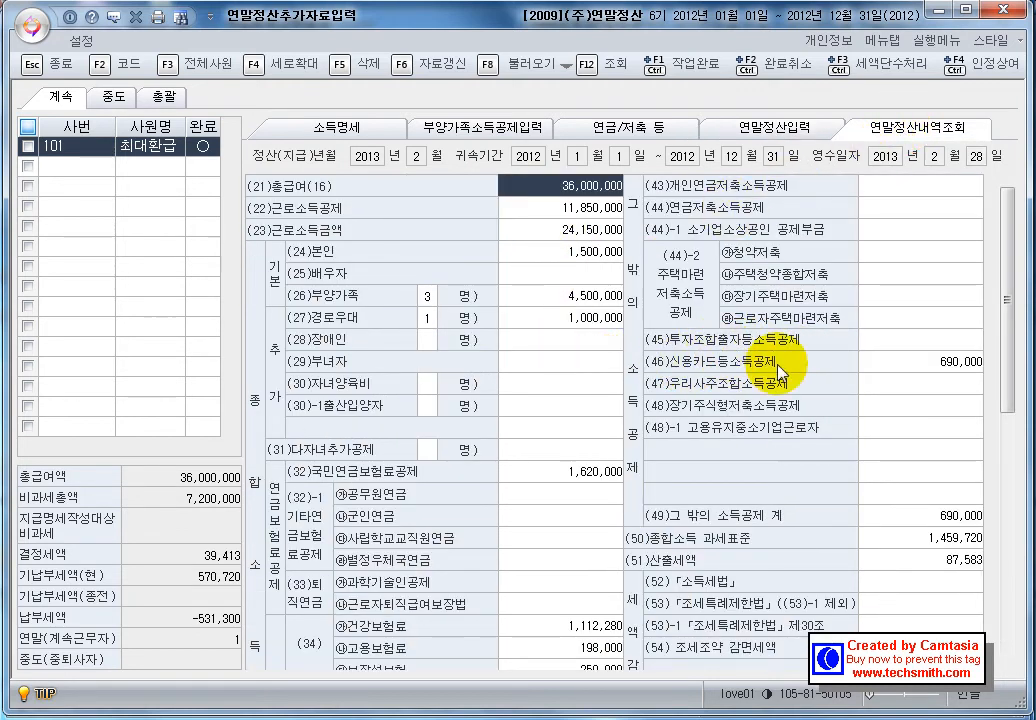
left_click_drag(1013, 398, 1015, 657)
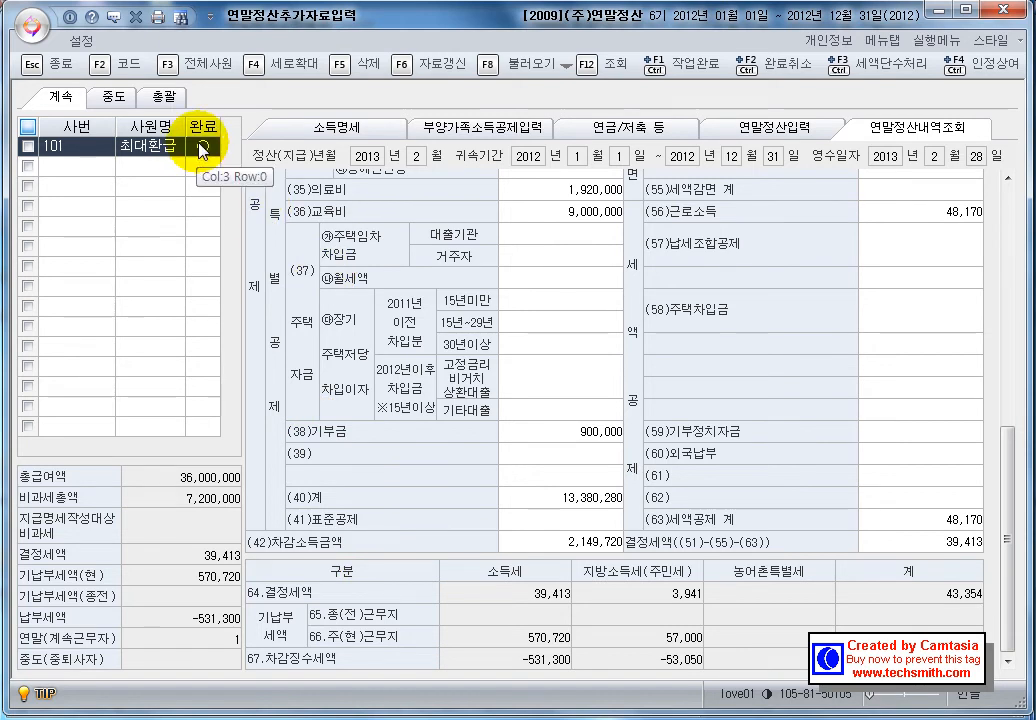
left_click(118, 98)
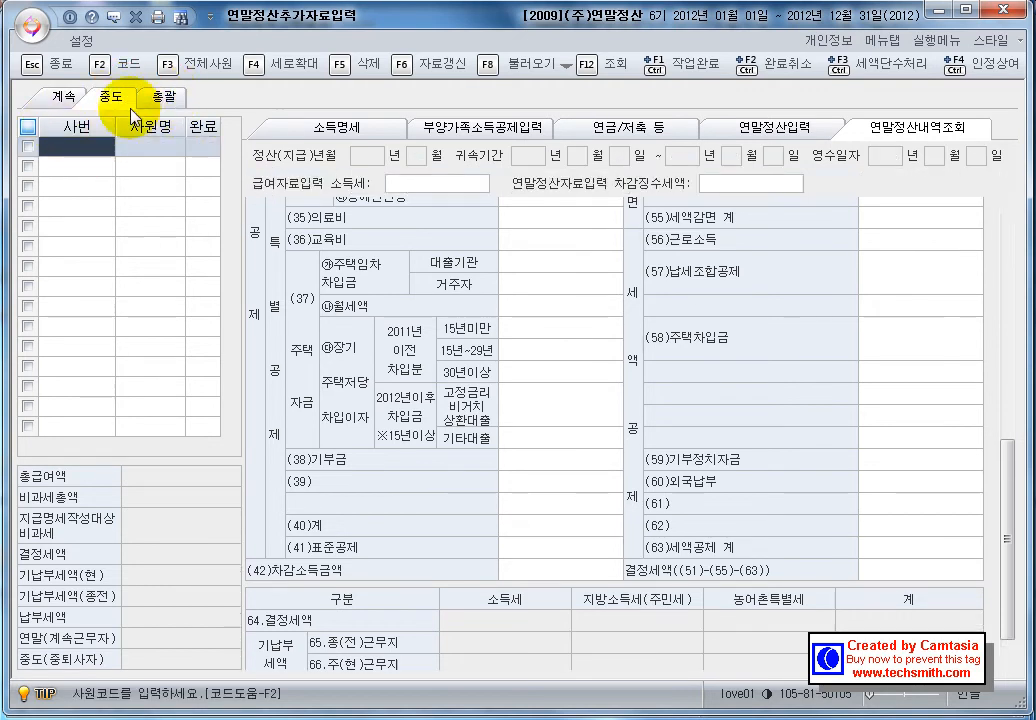
left_click(160, 97)
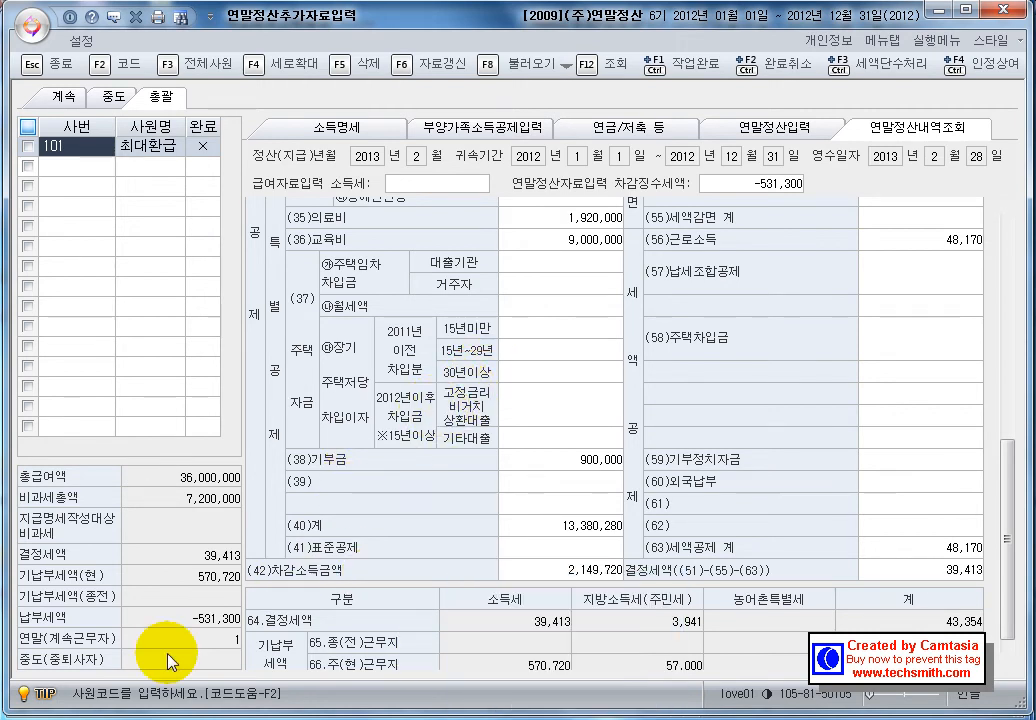
mouse_move(78, 716)
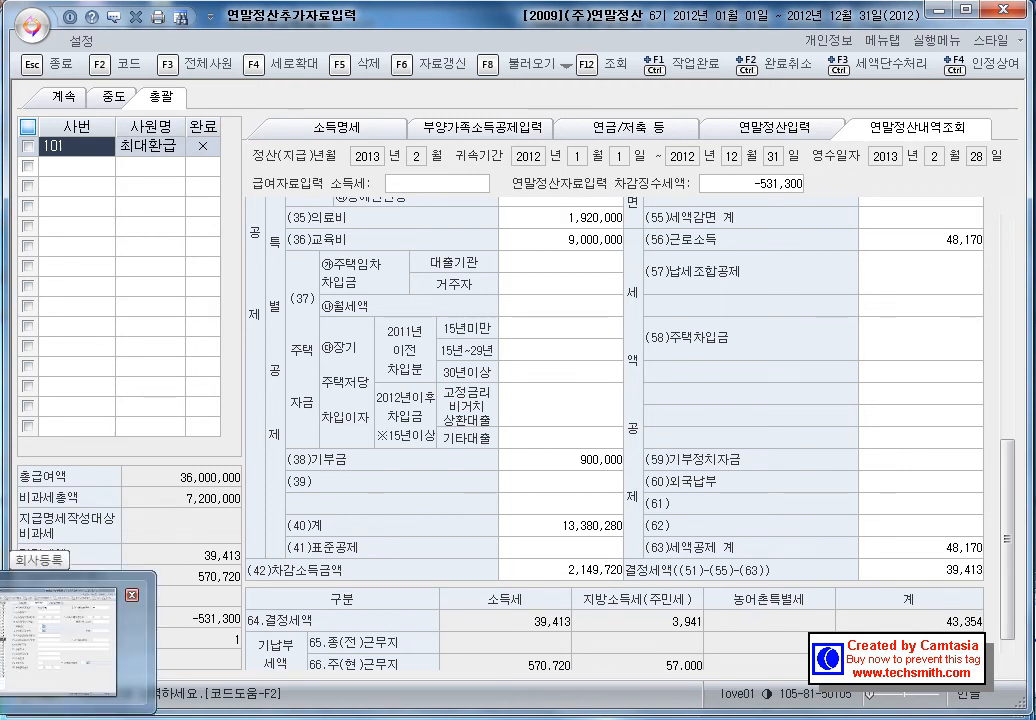
left_click(78, 716)
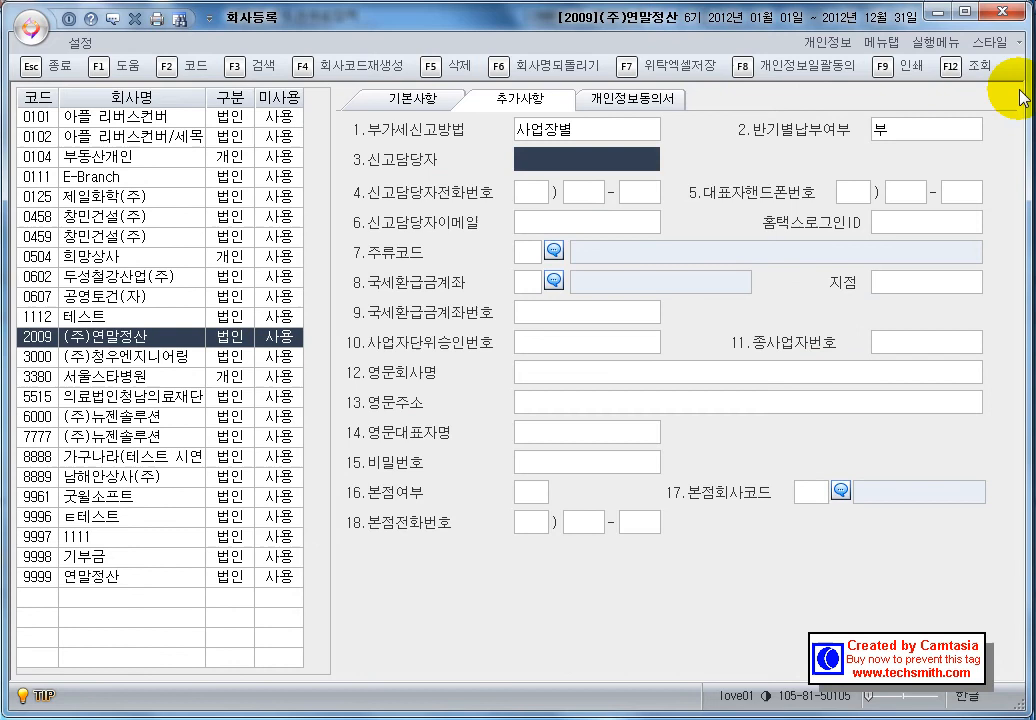
left_click(1010, 11)
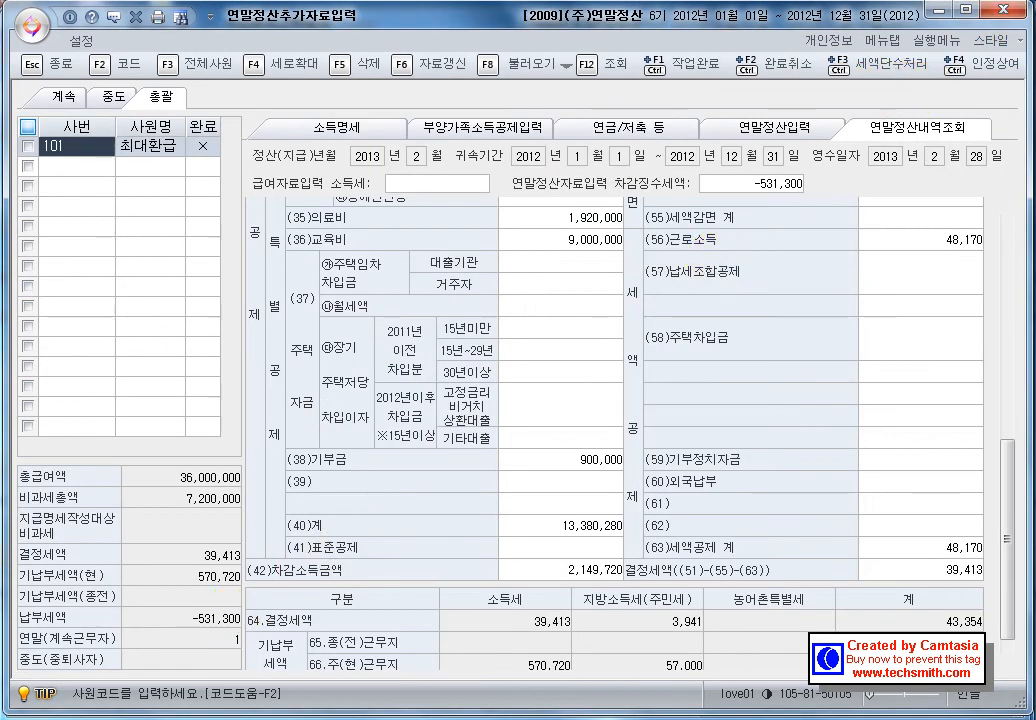
Step: Return to the main program menu and change the withholding work year (원천 작업년도) to 2013
left_click(165, 718)
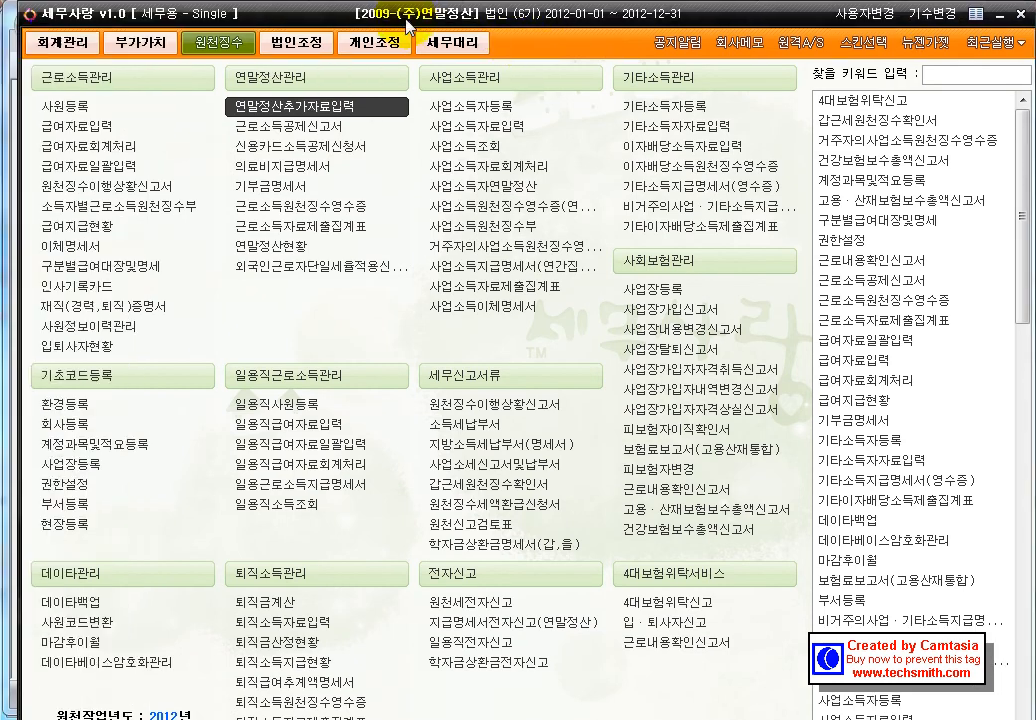
left_click(944, 20)
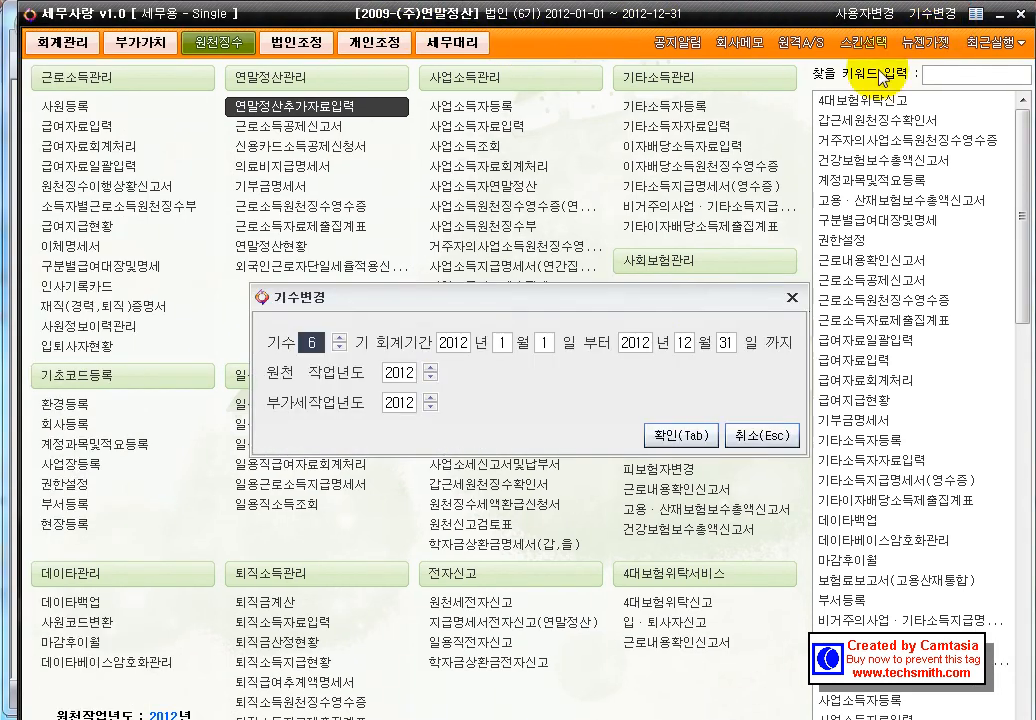
left_click(430, 367)
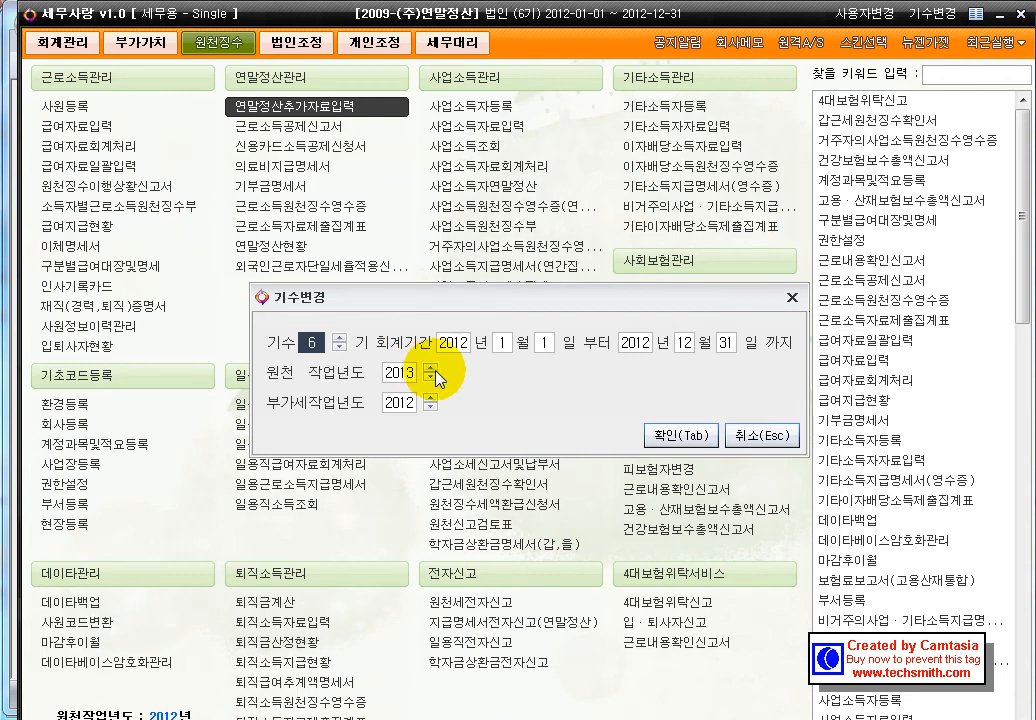
left_click(681, 441)
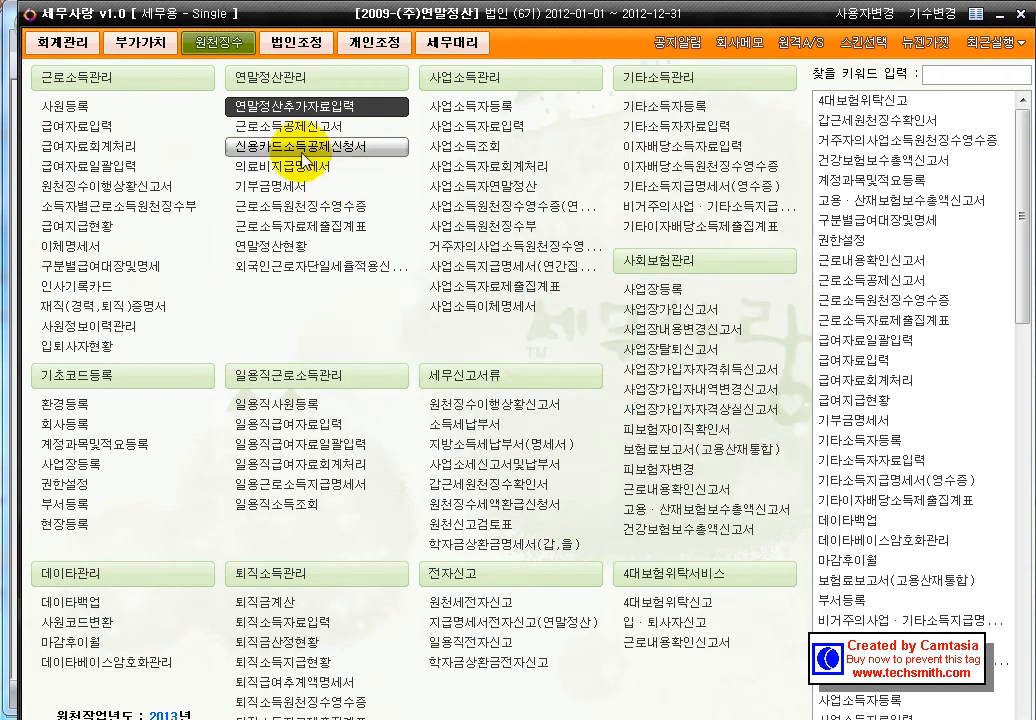
Step: Close the 급여자료입력 window still set to 2012 and reopen 급여자료입력 for the 2013 work year
left_click(95, 130)
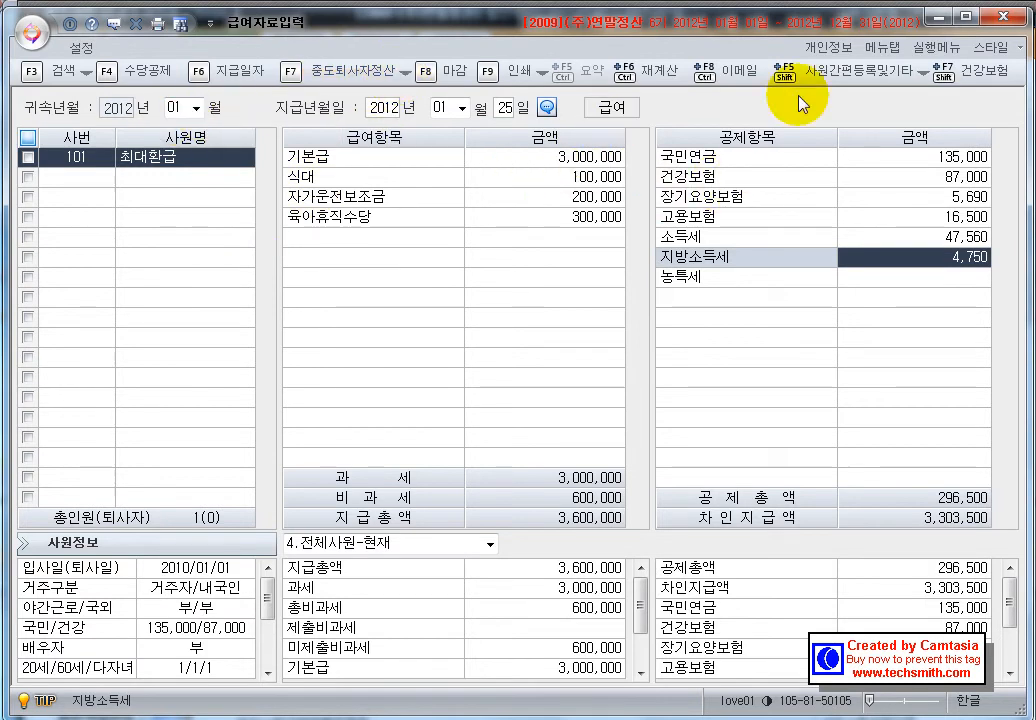
left_click(1010, 20)
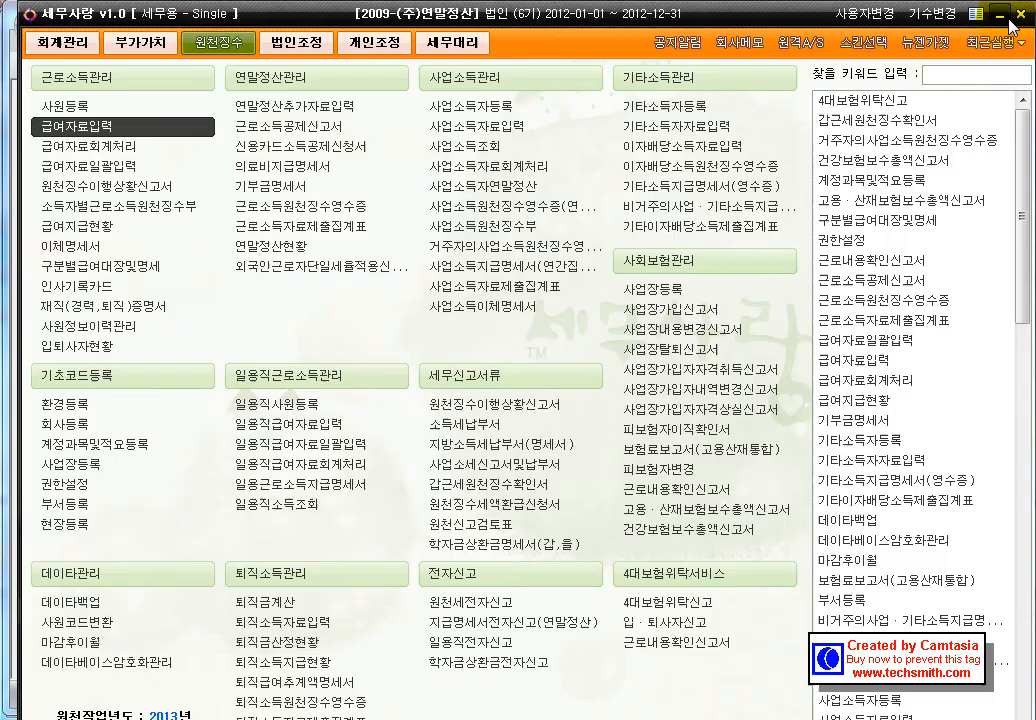
left_click(108, 132)
left_click_drag(513, 65, 565, 15)
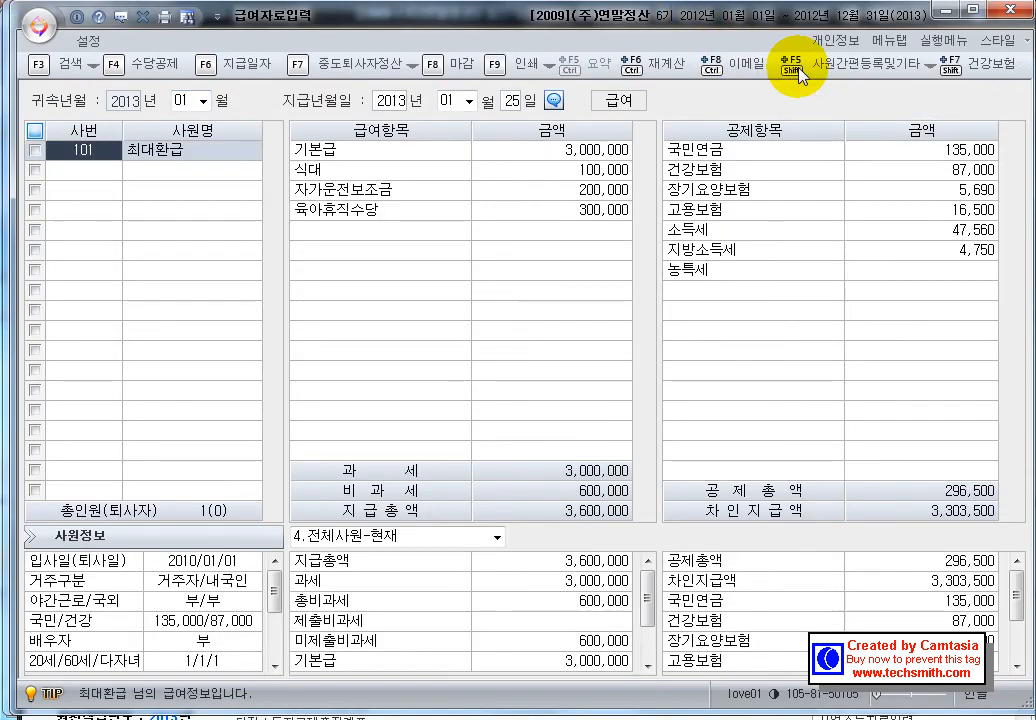
Step: Set the payroll attribution month (귀속년월) to February 2013 and open the 연말정산 settlement data
left_click(182, 100)
type("02")
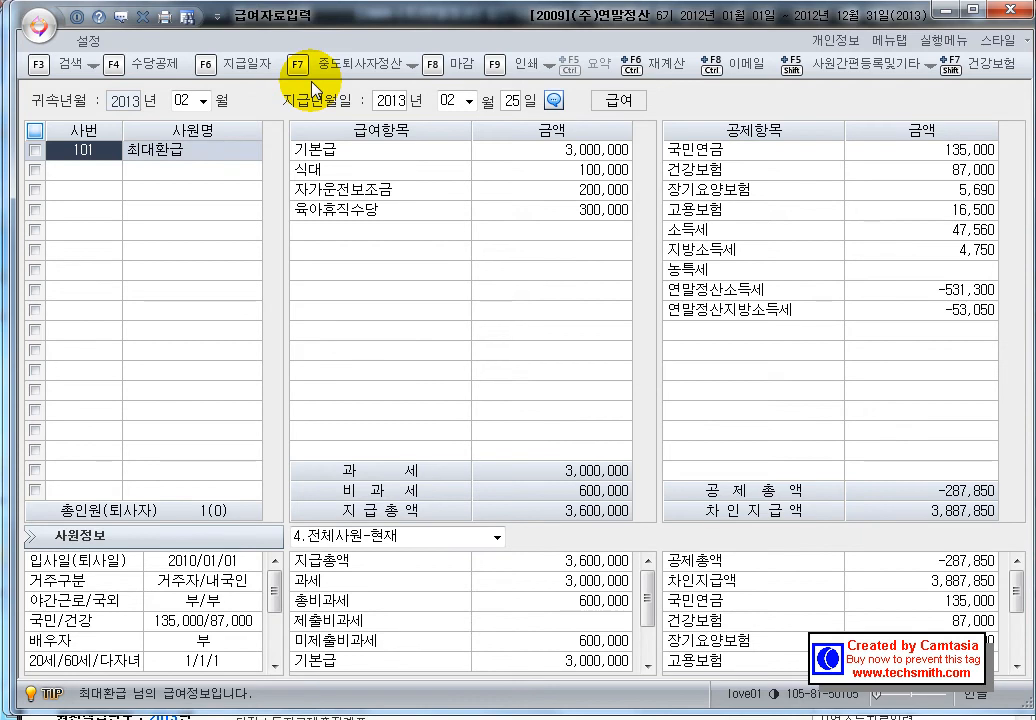
left_click(412, 66)
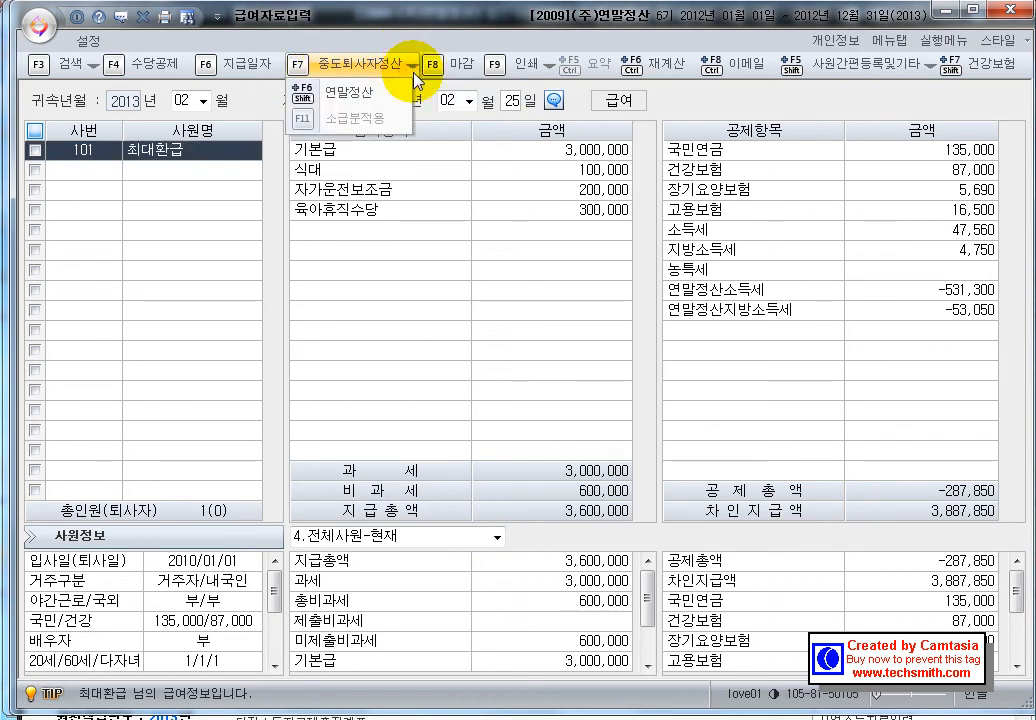
left_click(338, 91)
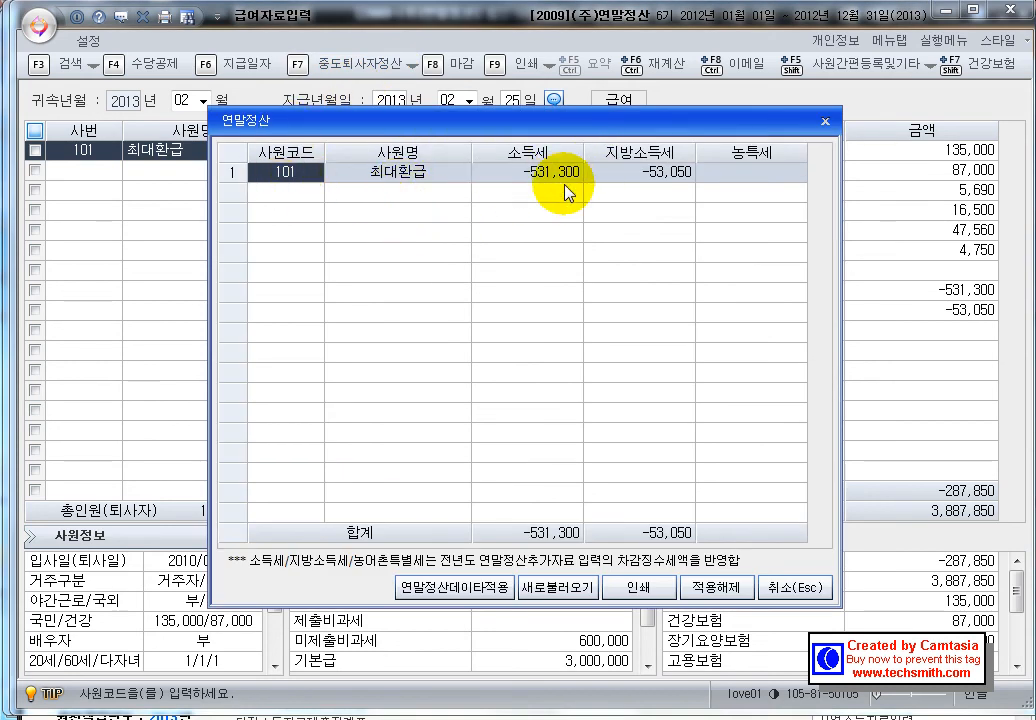
Step: Decline reloading the settlement data, close 연말정산, and check the 연말정산소득세 and 연말정산지방소득세 deductions
left_click(554, 597)
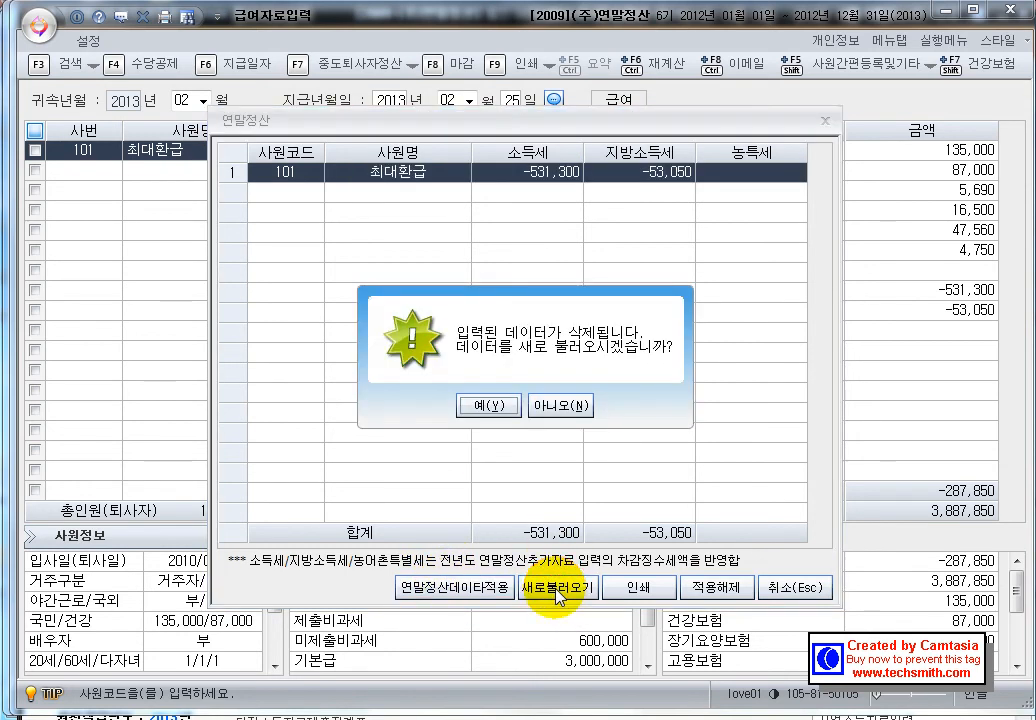
left_click(558, 405)
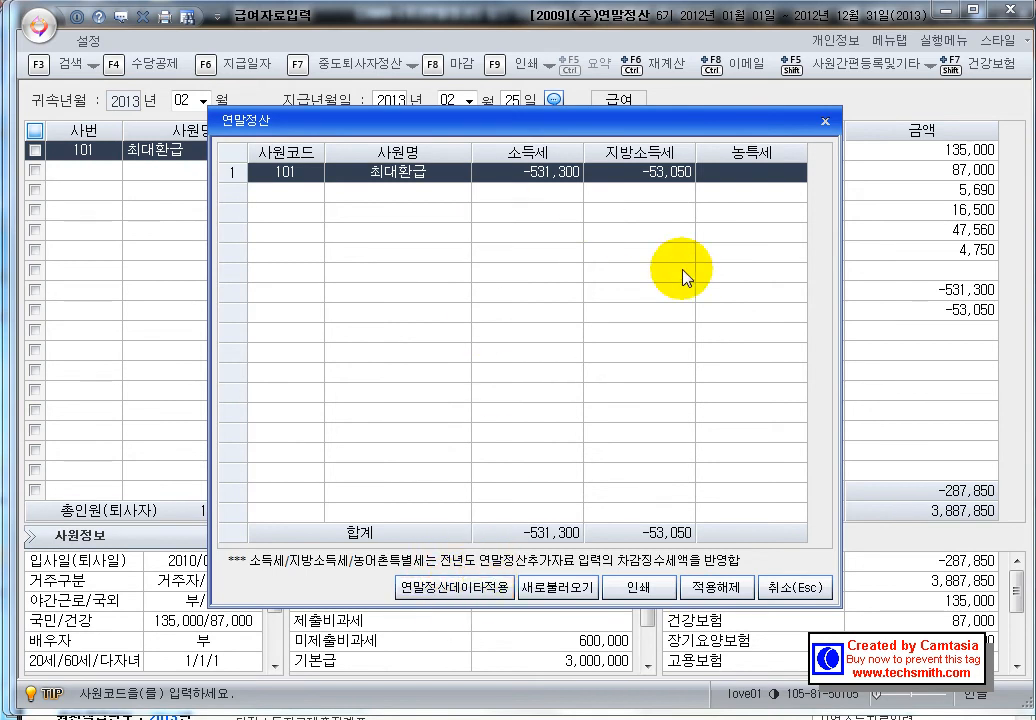
left_click(778, 590)
left_click(848, 291)
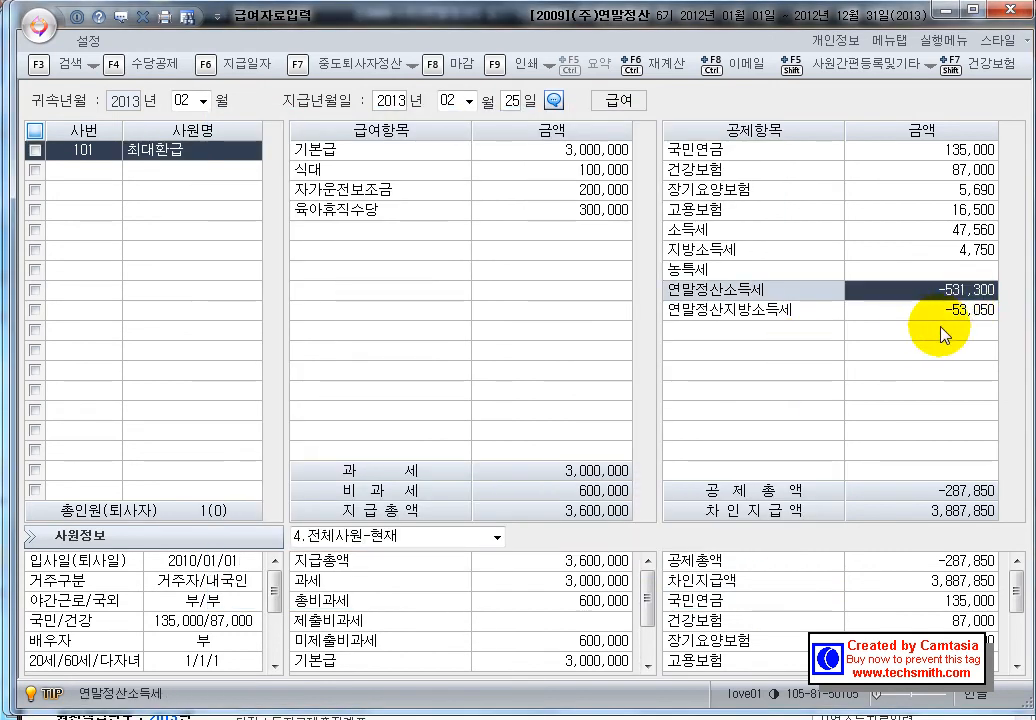
left_click(935, 312)
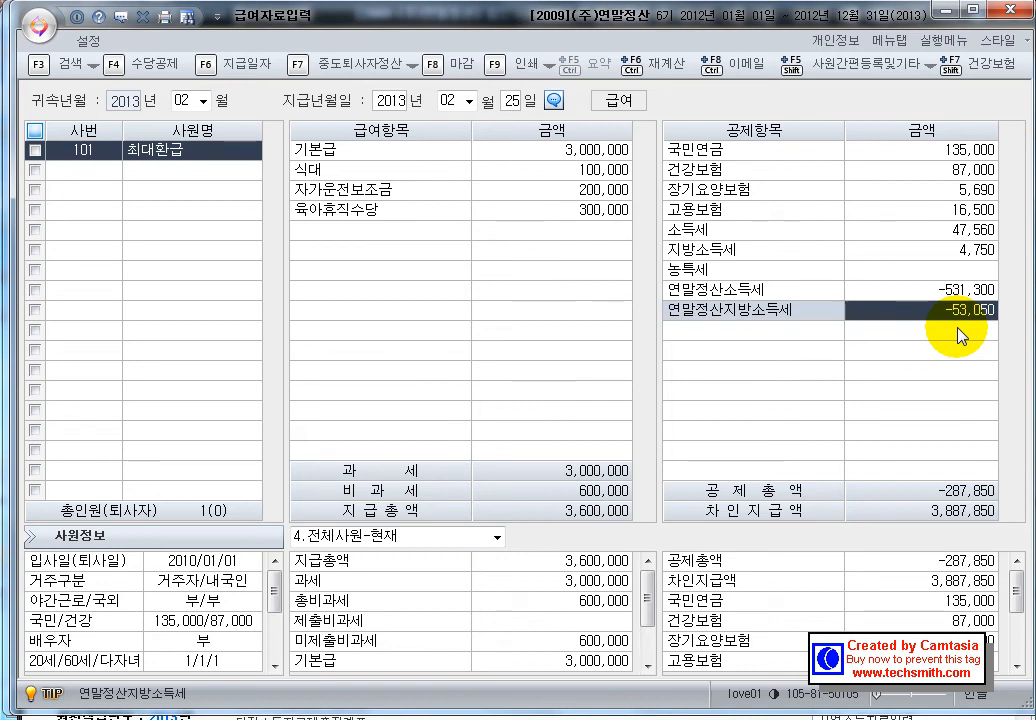
Step: Leave payroll entry and open the 원천징수이행상황신고서 form, moving its window fully into view
mouse_move(302, 719)
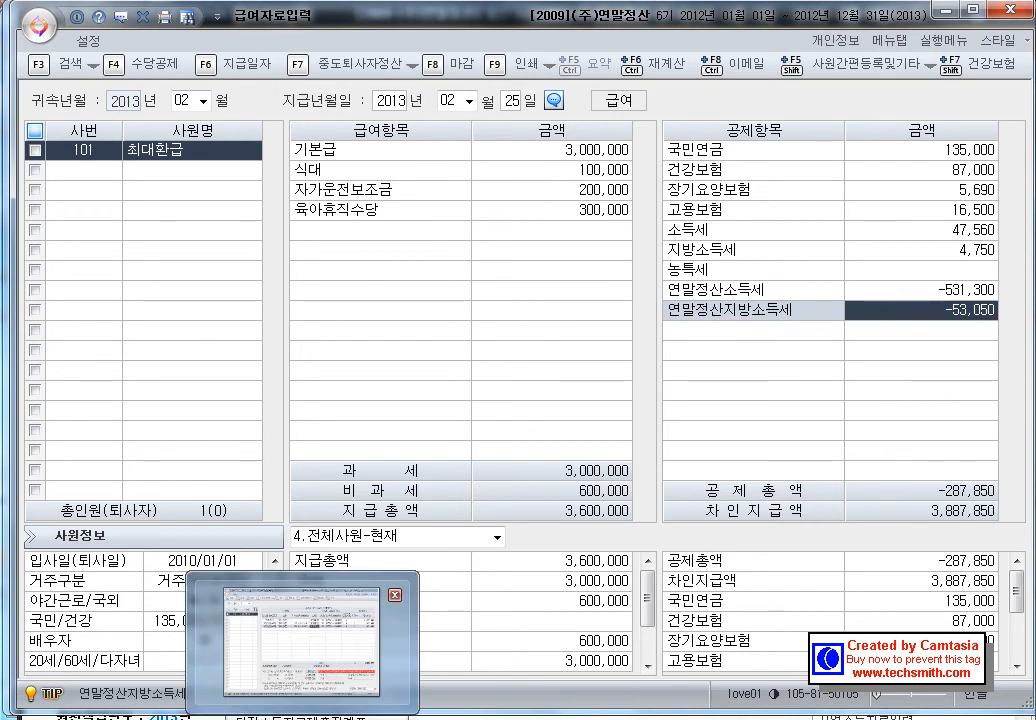
mouse_move(221, 719)
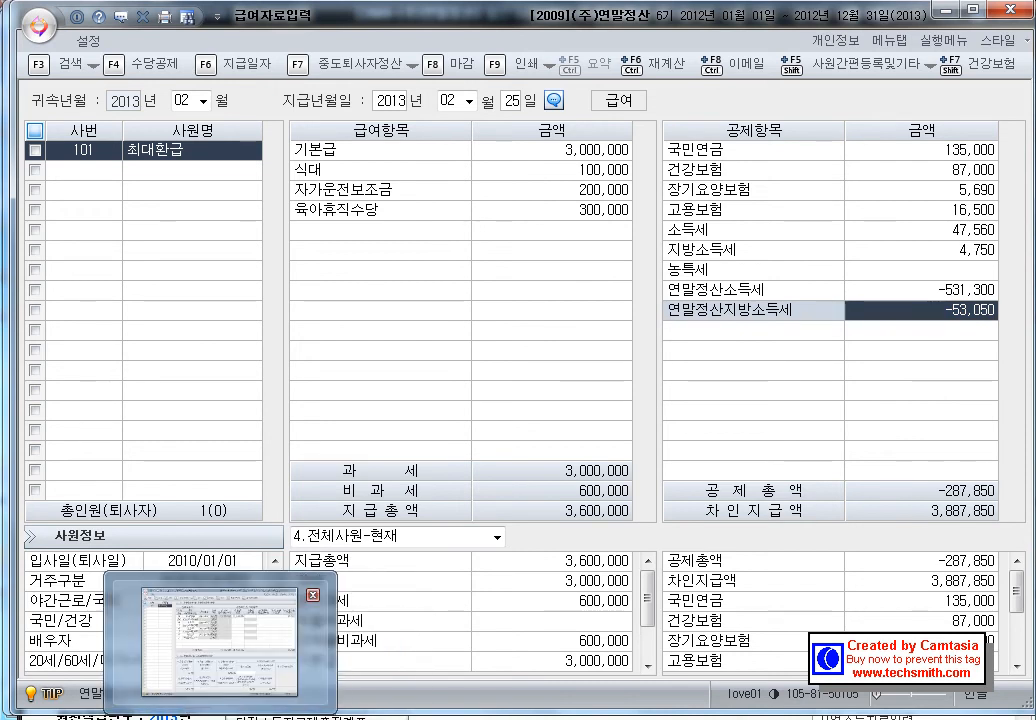
mouse_move(549, 719)
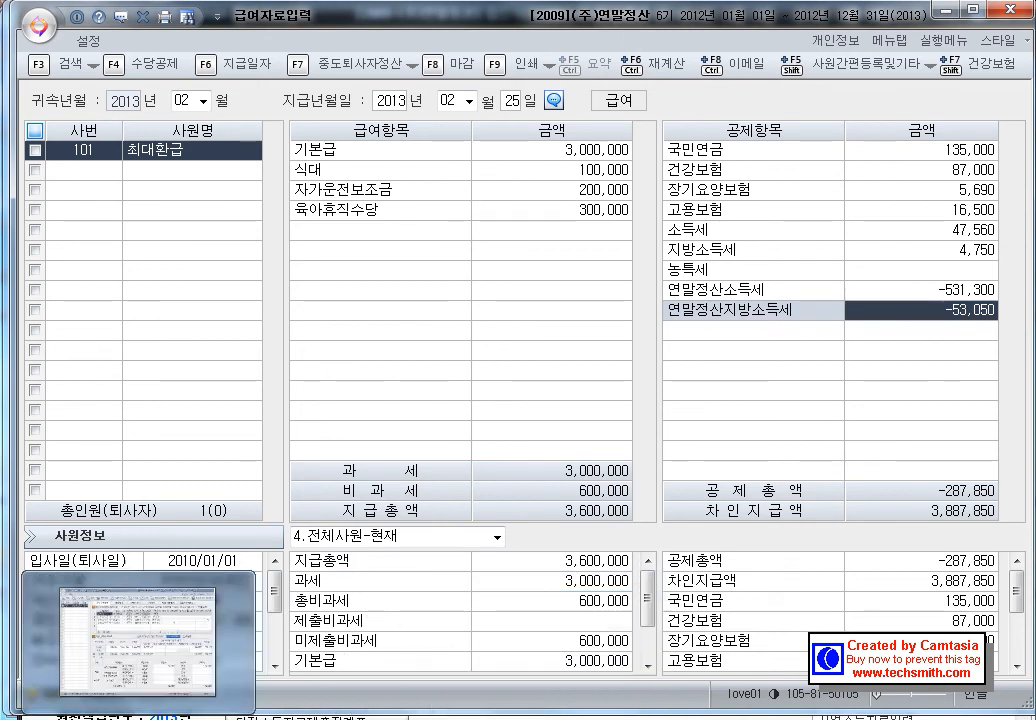
key("Escape")
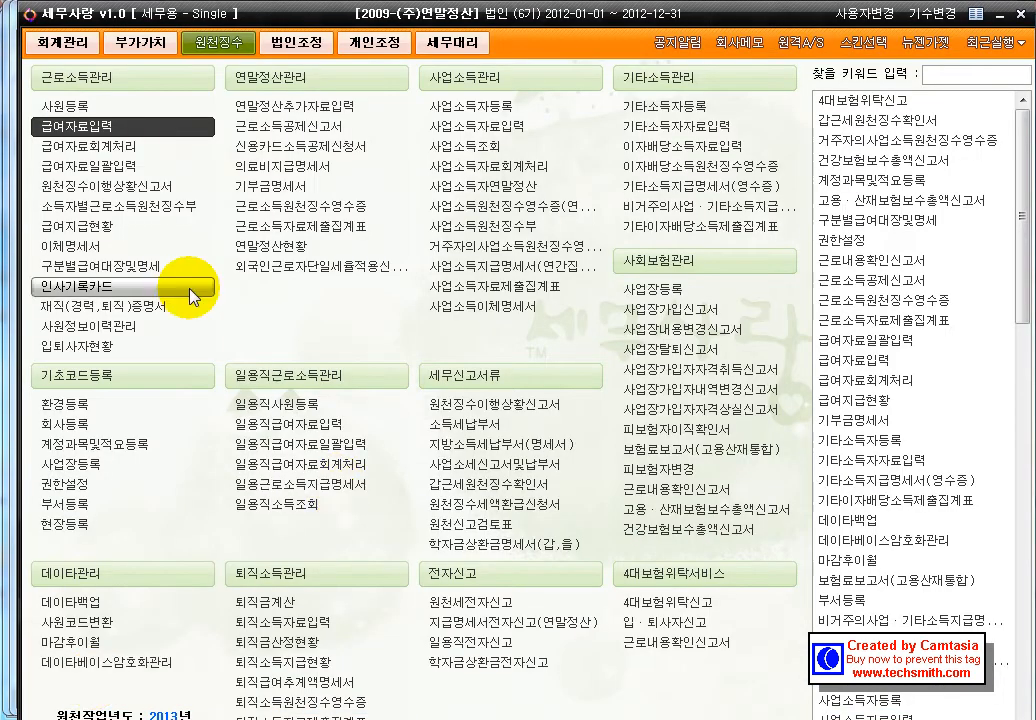
left_click(116, 190)
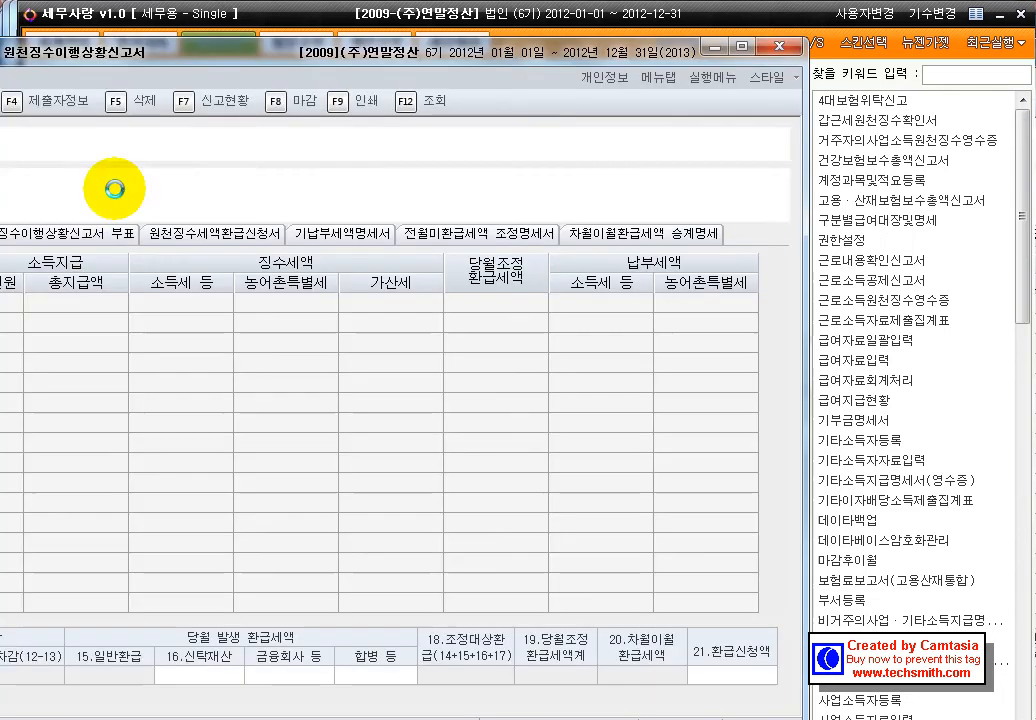
left_click_drag(181, 64, 400, 10)
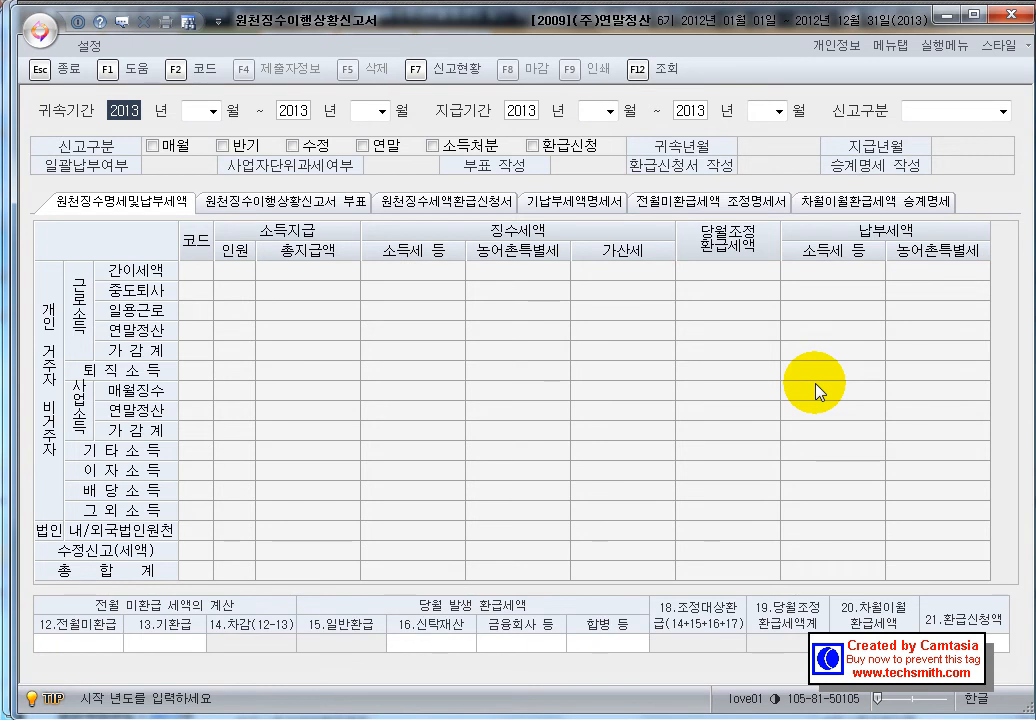
Step: Set both the 귀속기간 and the 지급기간 to run from 2013-02 through 2013-02
key("Return")
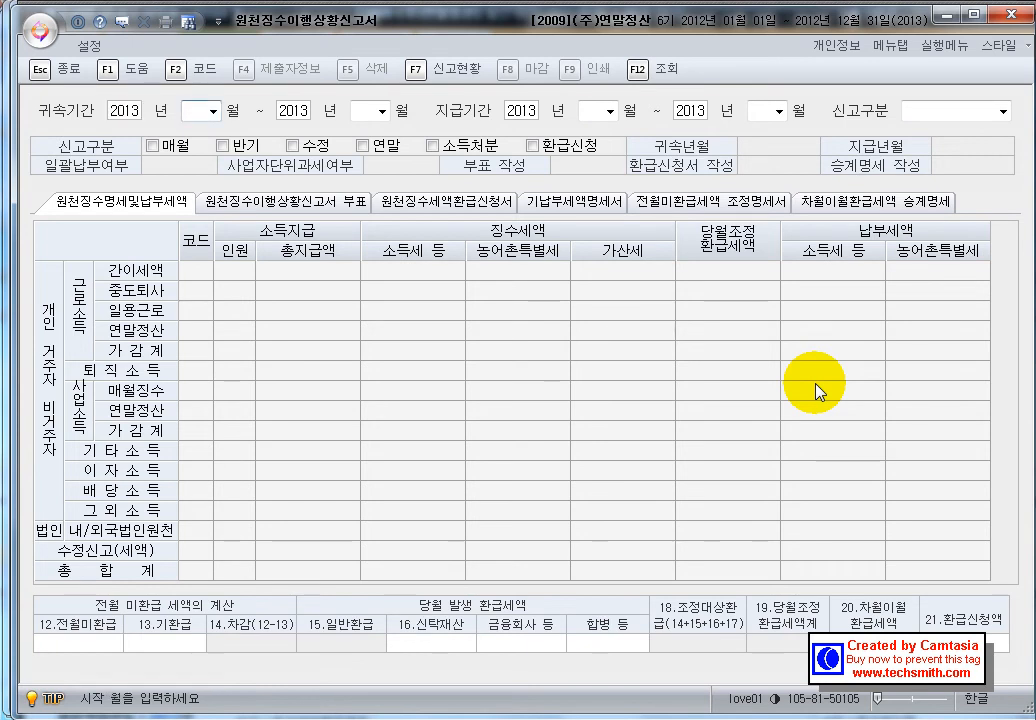
type("02")
key("Return")
key("Return")
type("2")
key("Return")
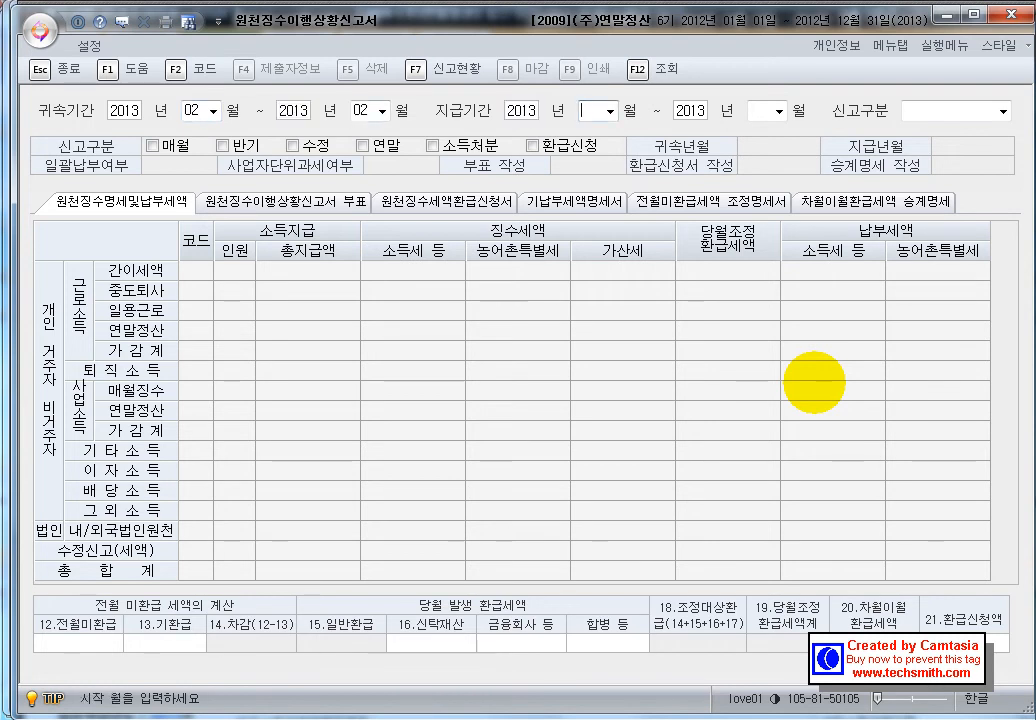
type("2")
key("Return")
key("Return")
type("2")
key("Return")
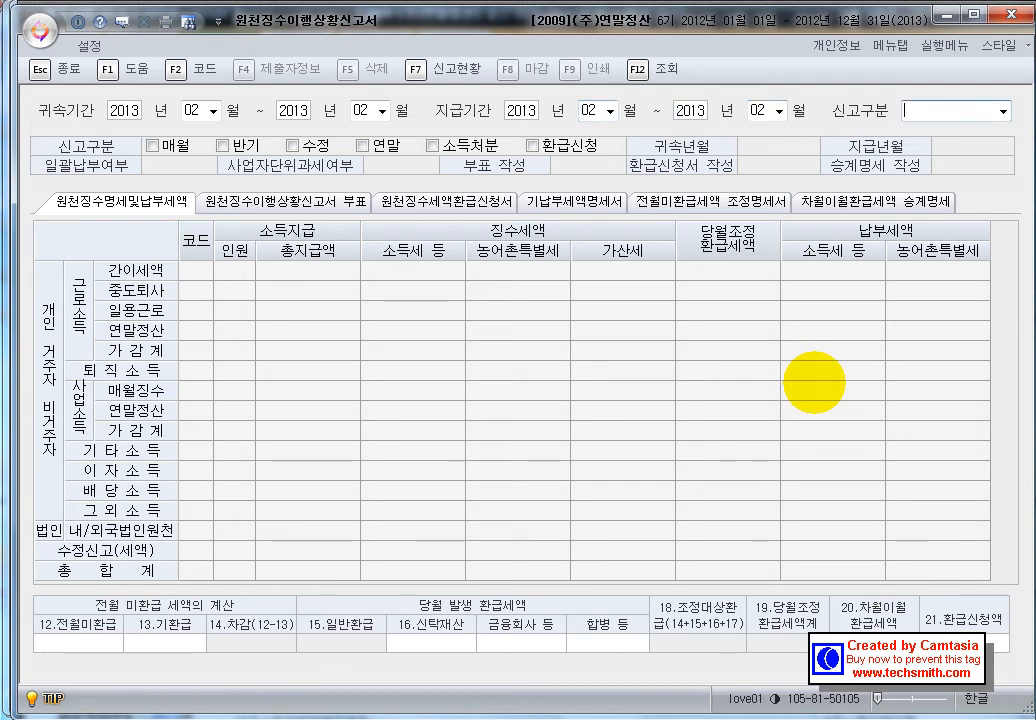
Step: Choose 1.정기신고 as the 신고구분 and load the saved report data
left_click(1002, 111)
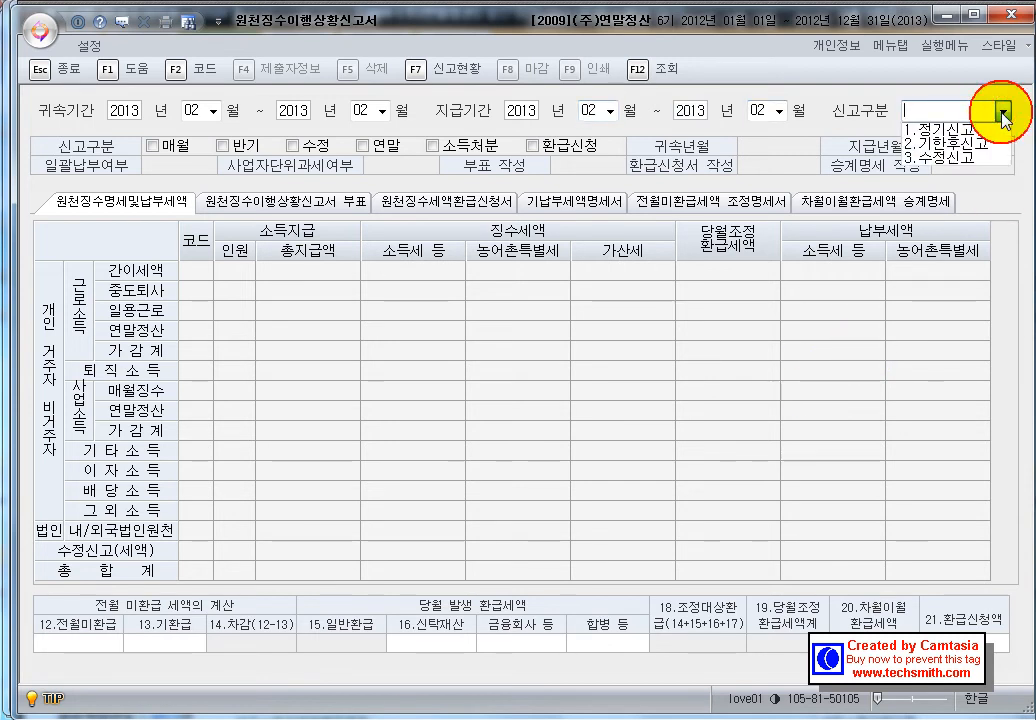
left_click(990, 130)
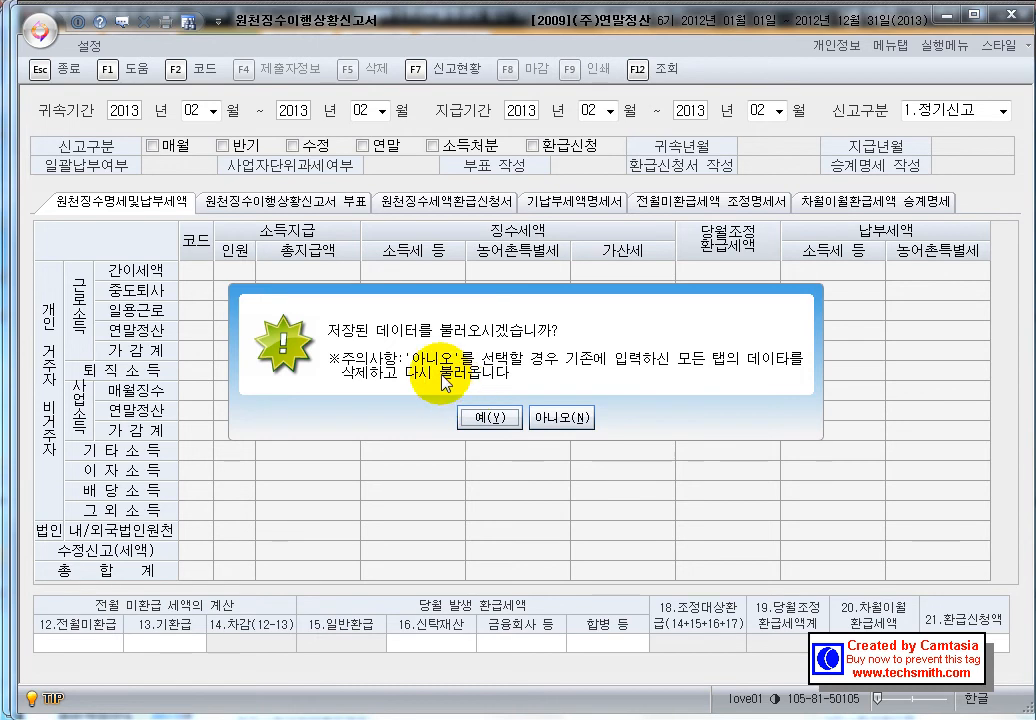
left_click(495, 421)
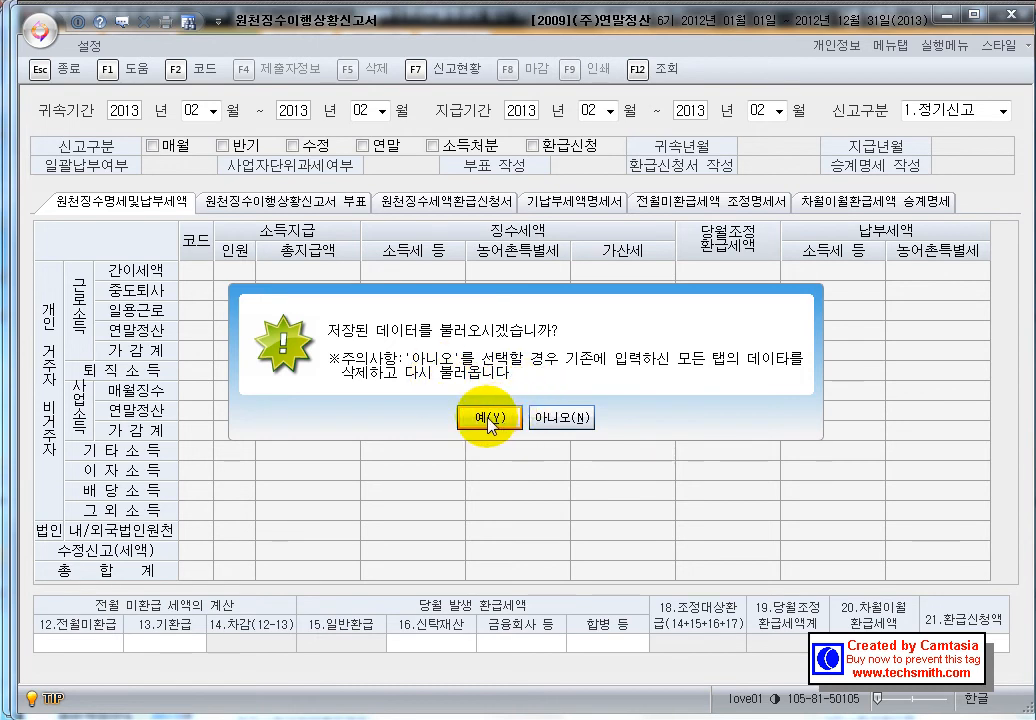
left_click(489, 423)
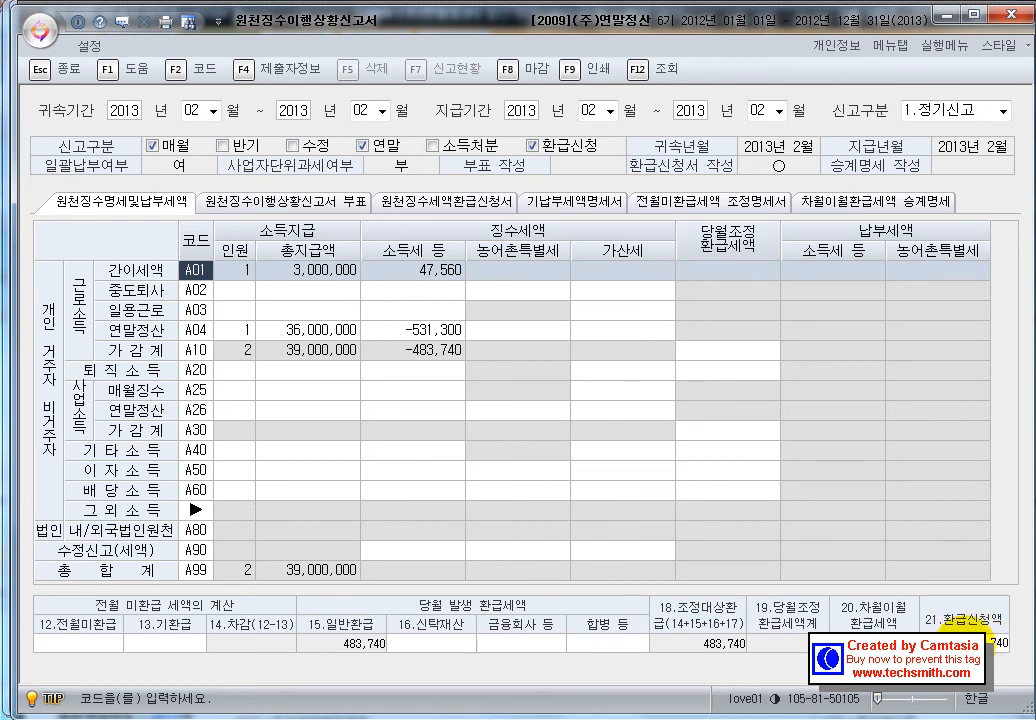
Step: Examine the headcount, total payment and income tax of rows A01 간이세액 and A04 연말정산, plus the 21.환급신청액 field
left_click(988, 640)
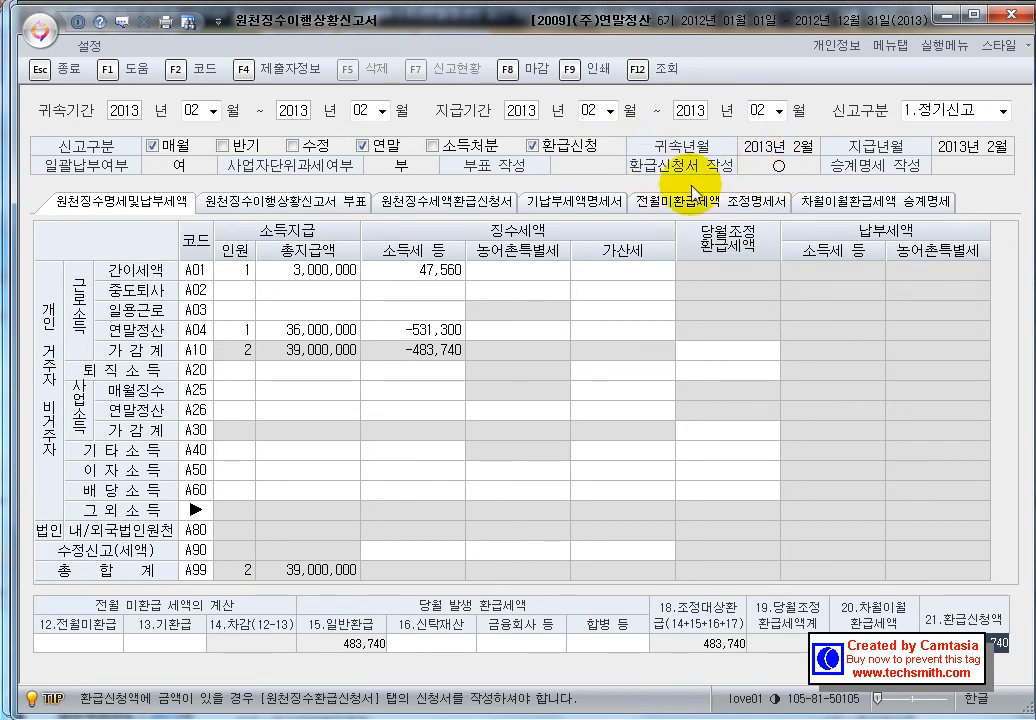
left_click(242, 270)
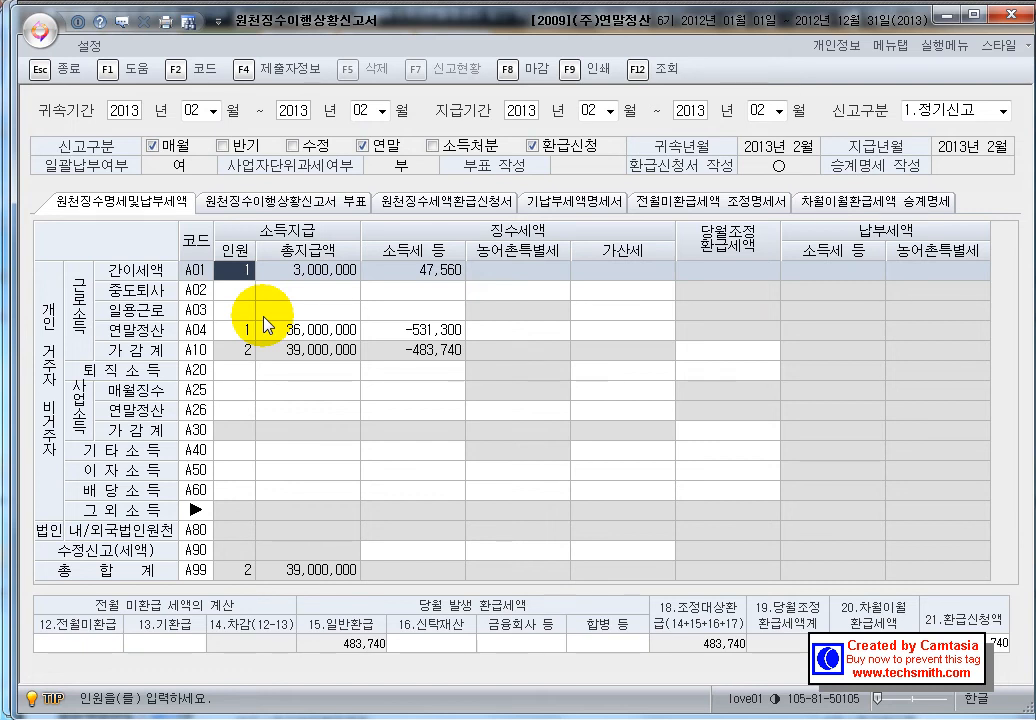
key("Down")
left_click(310, 271)
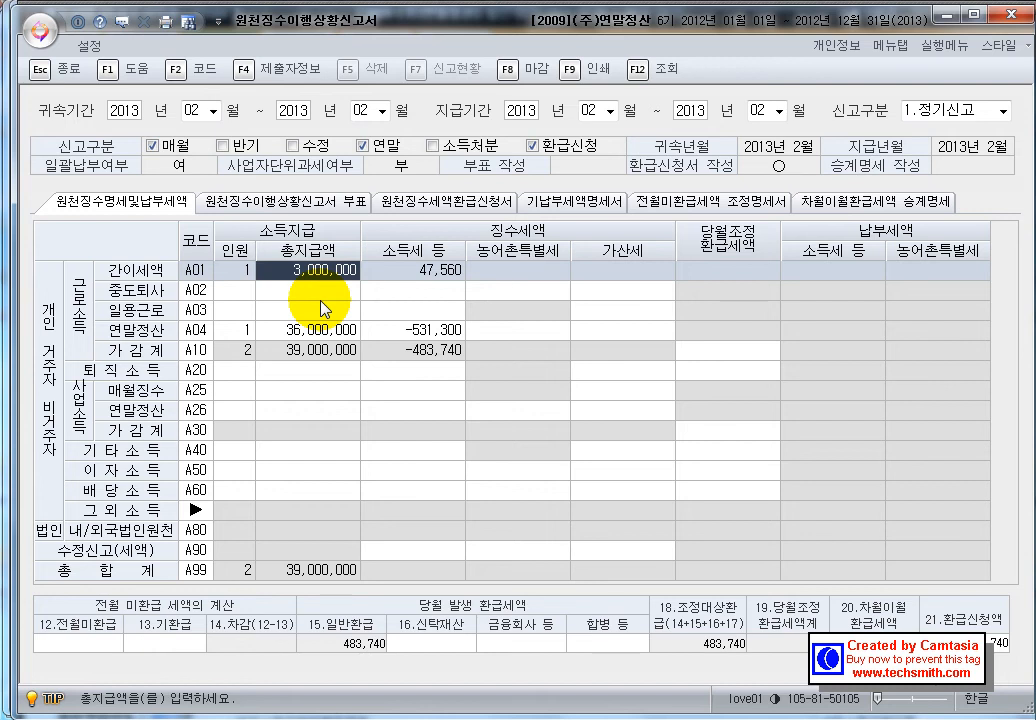
left_click(246, 333)
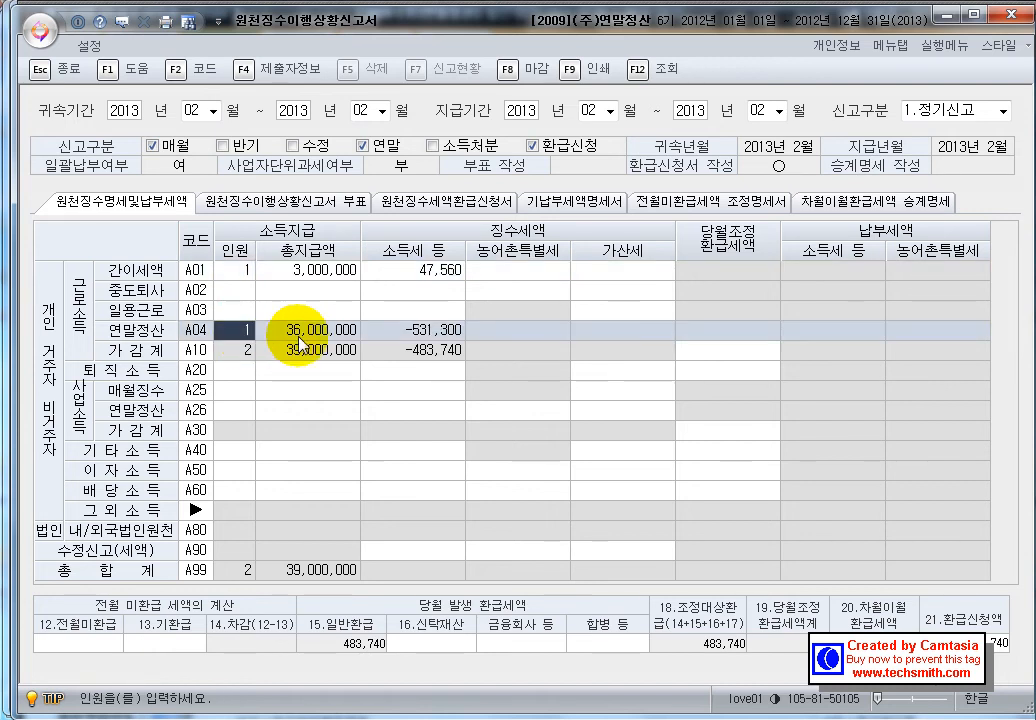
key("Return")
left_click(400, 336)
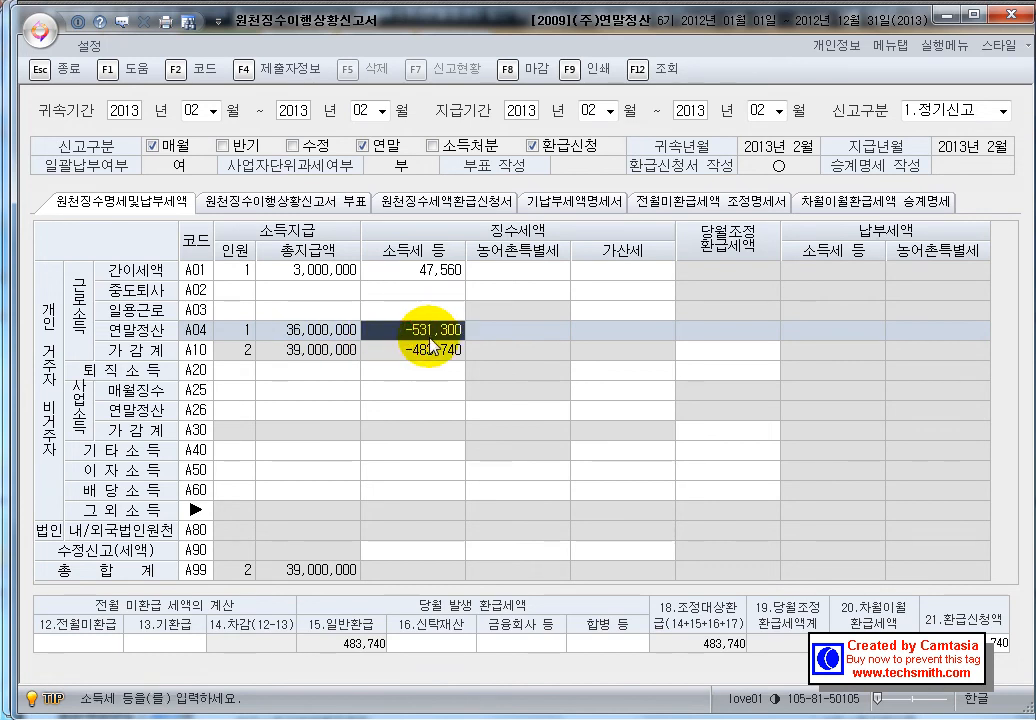
left_click(440, 271)
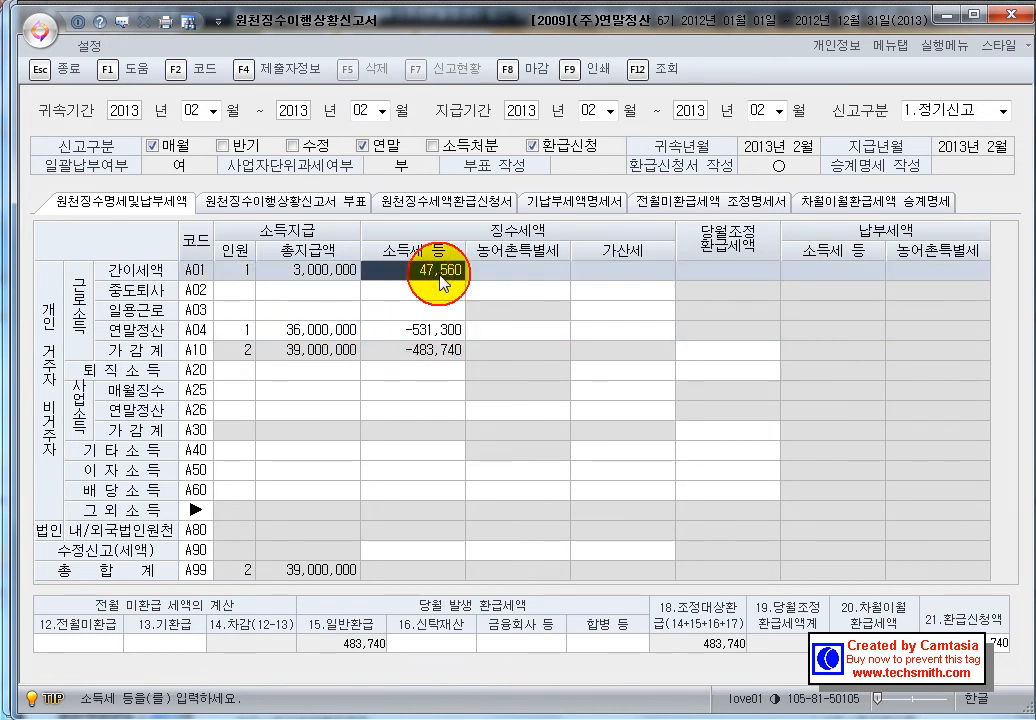
left_click(440, 336)
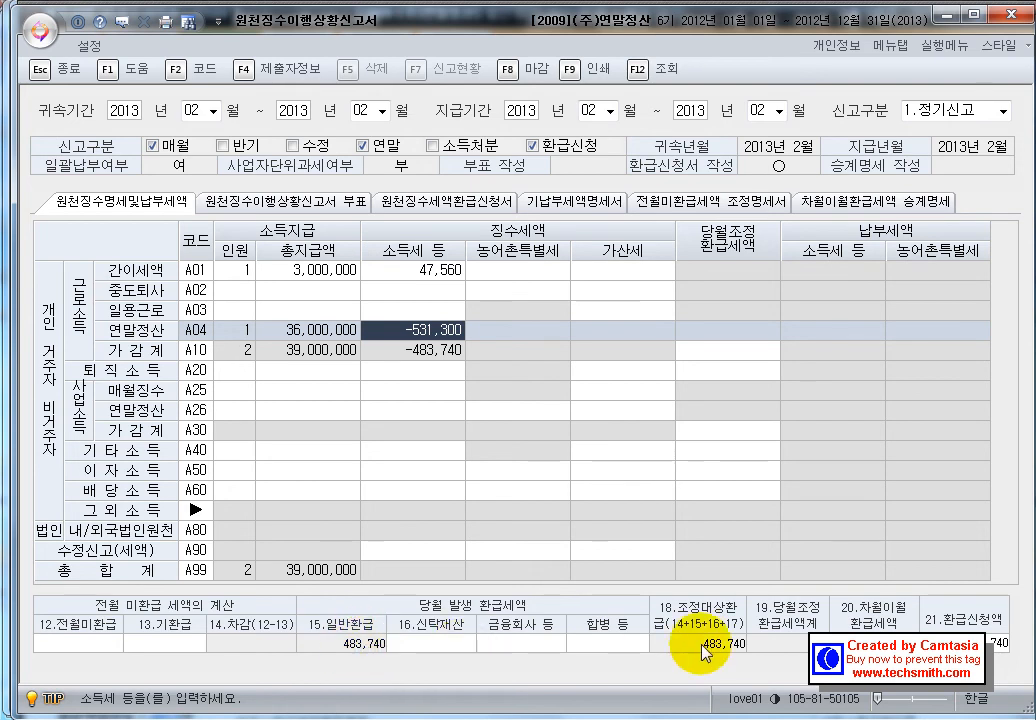
left_click(945, 624)
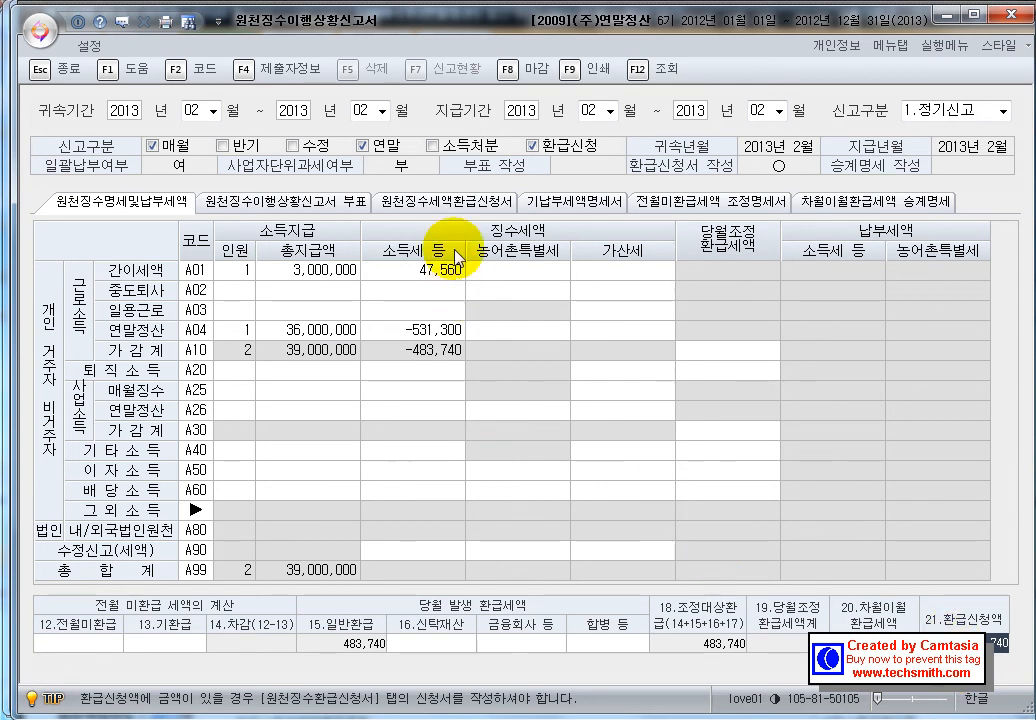
Step: Review the 원천징수세액환급신청서 refund application and display the 기납부세액명세서 statement
left_click(450, 204)
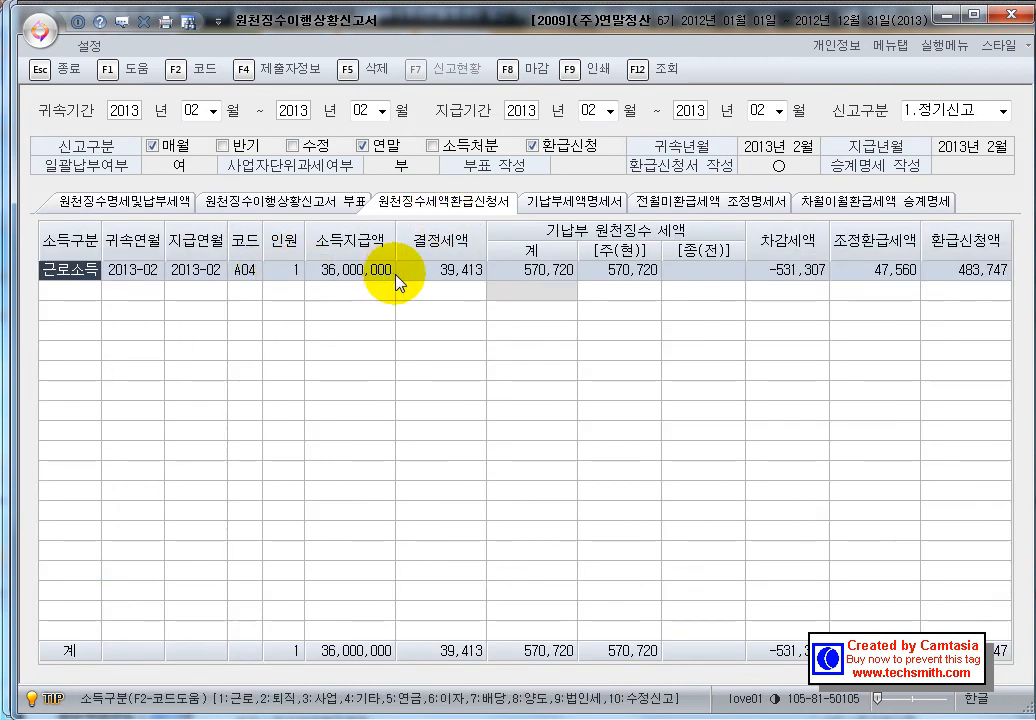
left_click(539, 202)
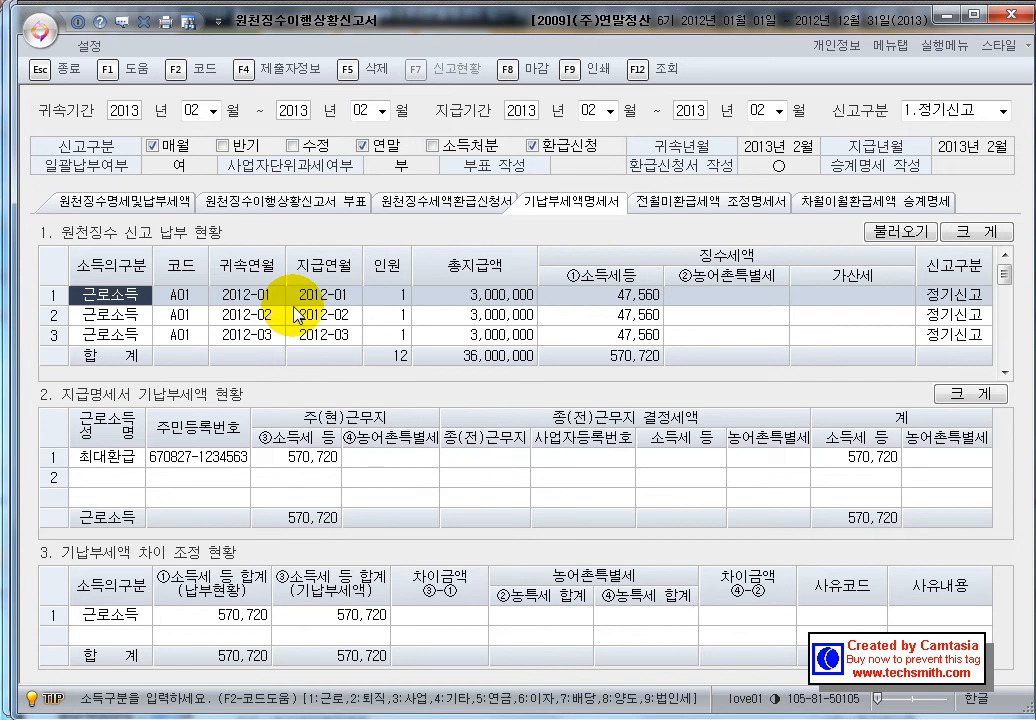
Step: Check the 근로소득(간이세액) - A01 load option for 기납부세액명세서, cancel loading, and inspect the employee's prepaid income tax
left_click(889, 232)
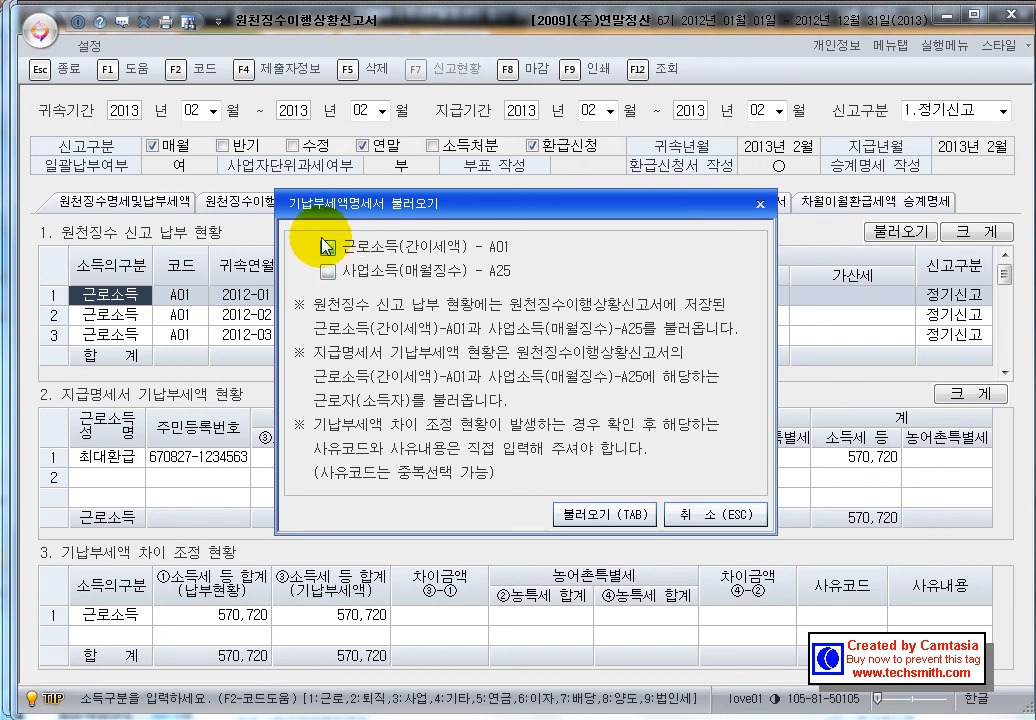
left_click(330, 252)
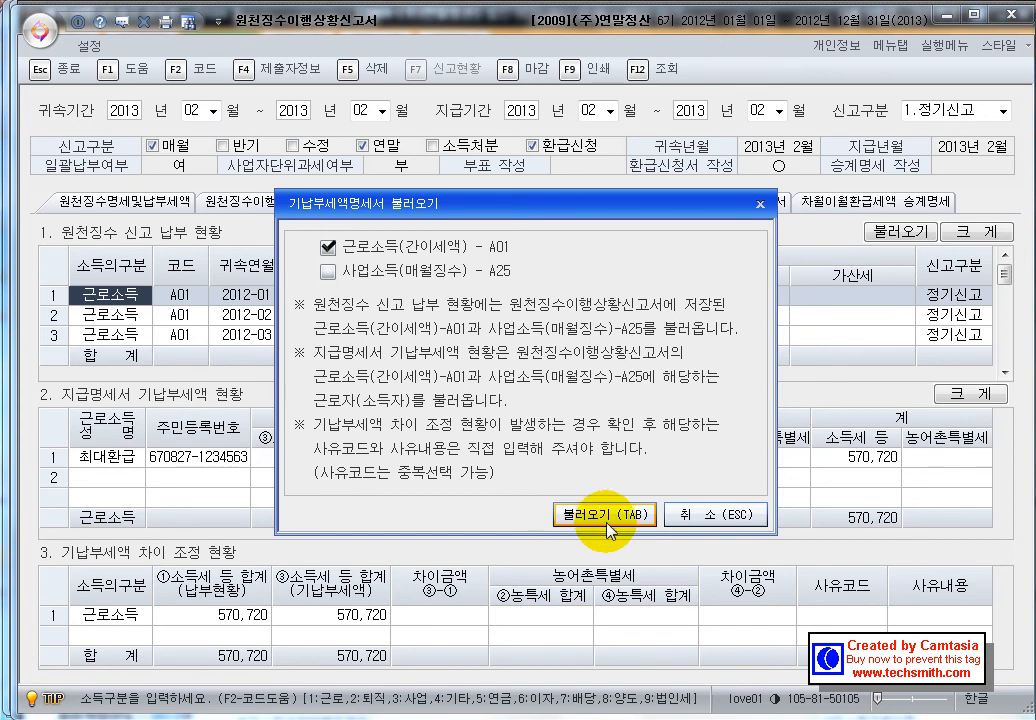
left_click(690, 515)
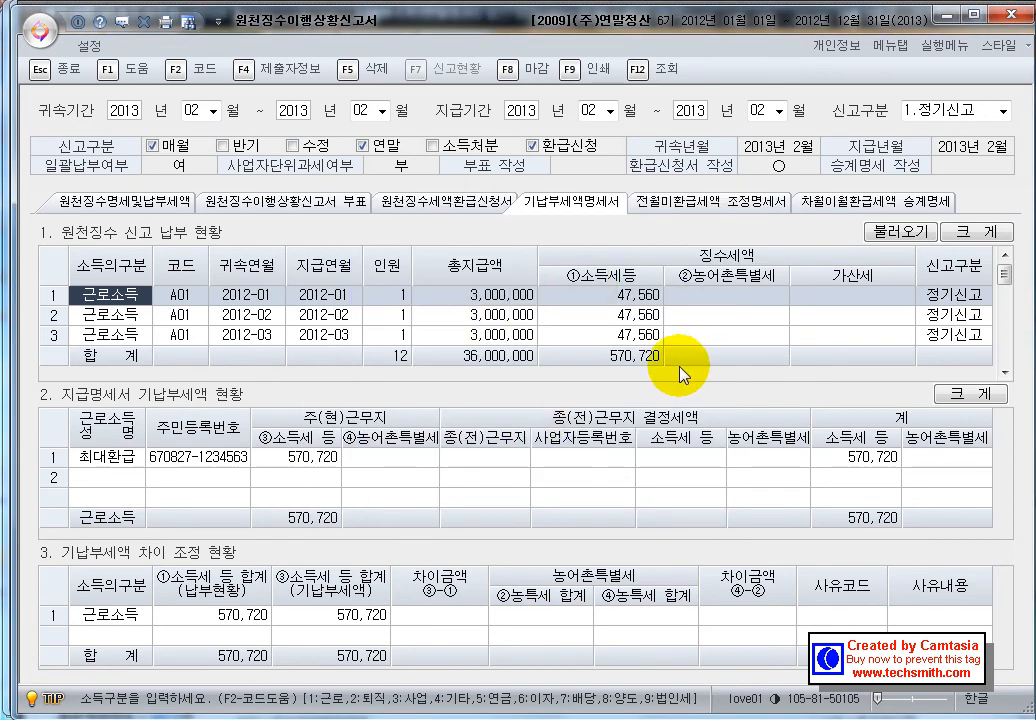
left_click(860, 460)
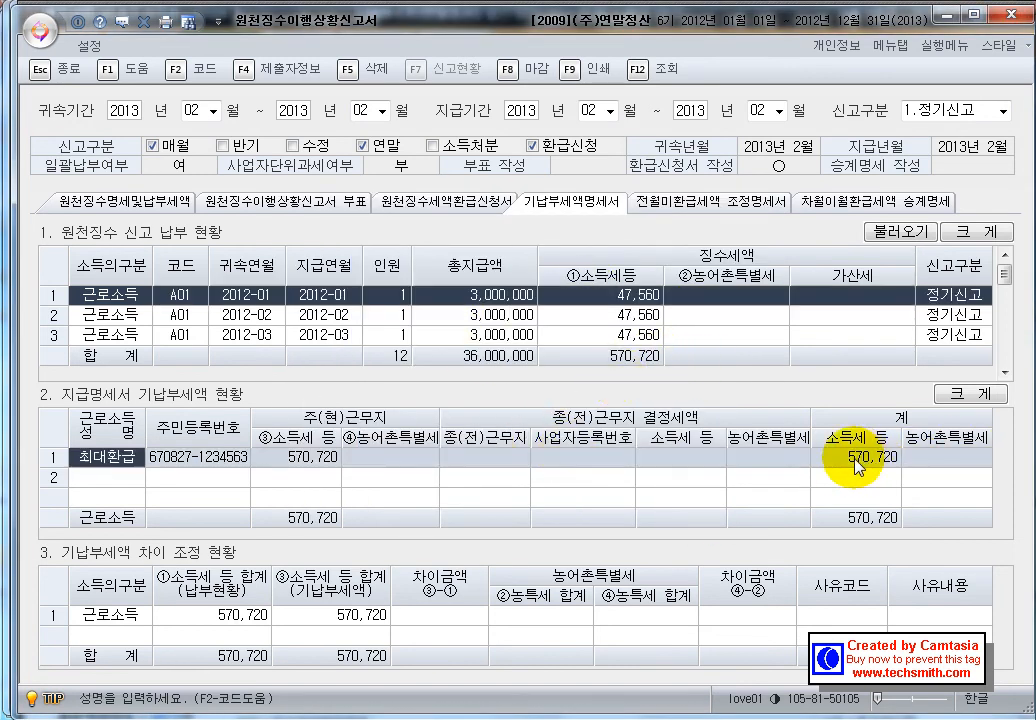
left_click(285, 462)
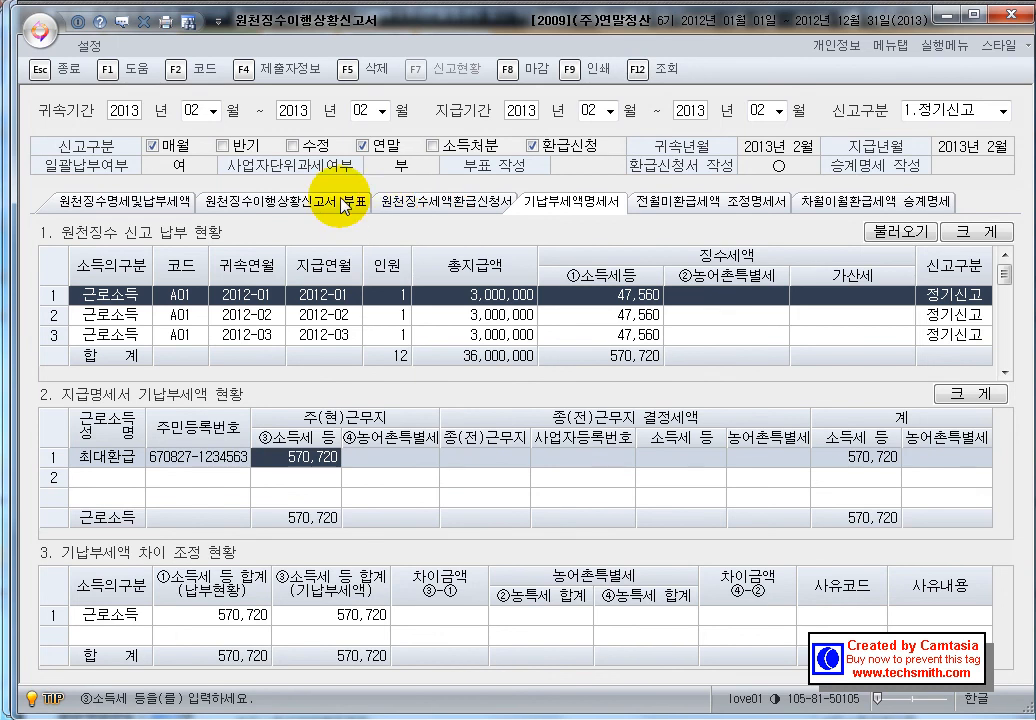
Step: Review the A01 income tax, 21.환급신청액 and 12.전월미환급 fields and the 전월미환급세액 조정명세서 in the withholding report
left_click(182, 199)
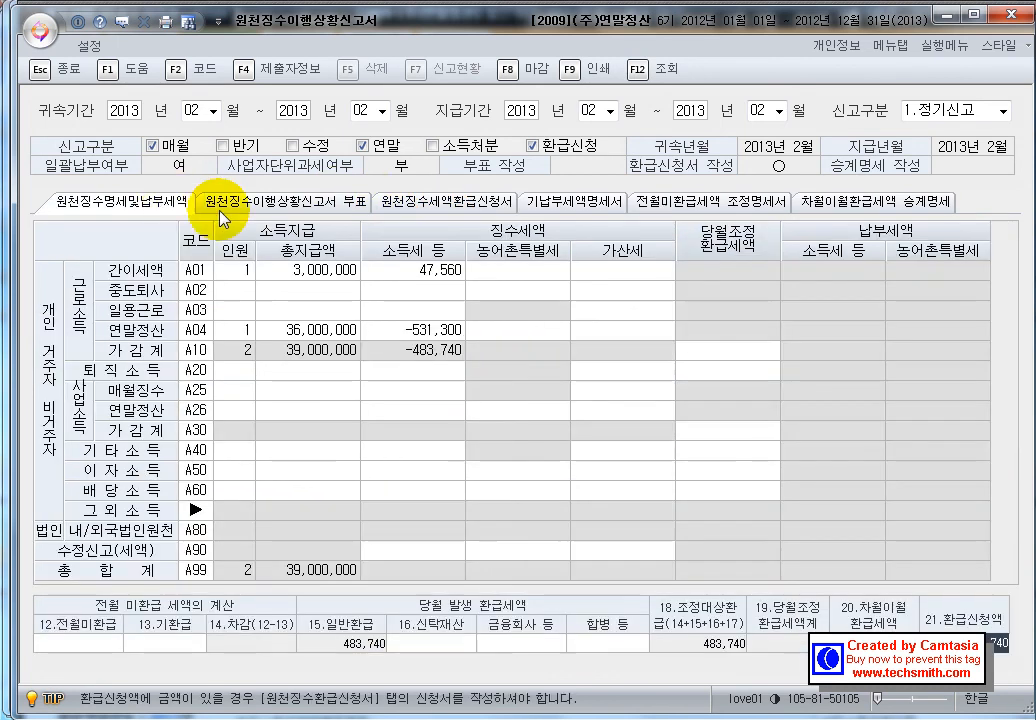
left_click(432, 282)
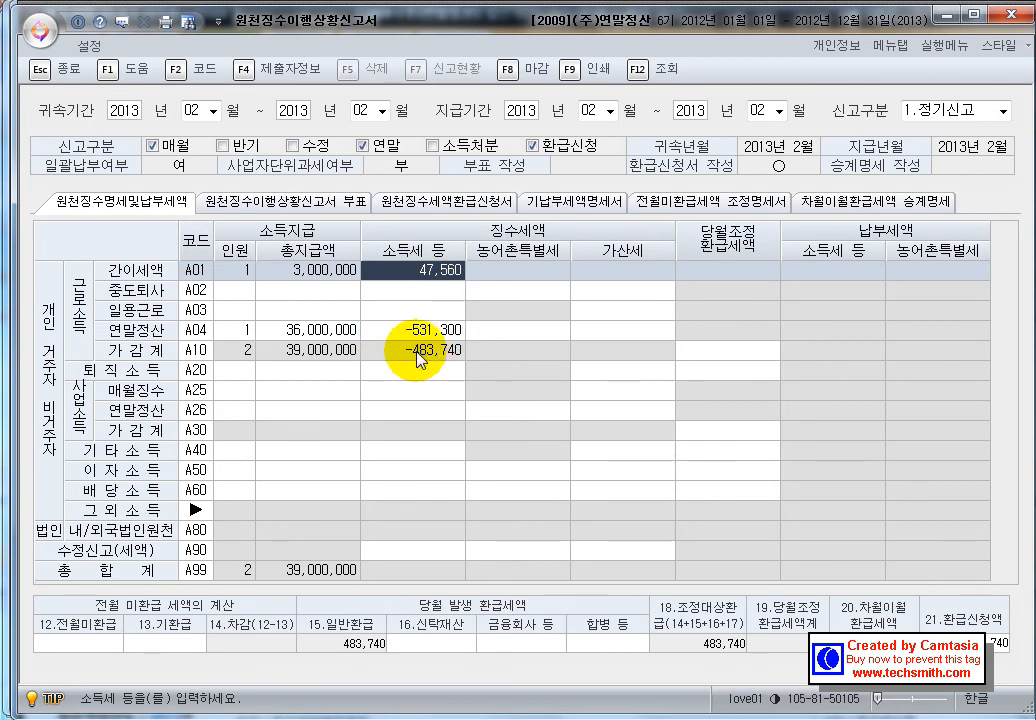
left_click(955, 628)
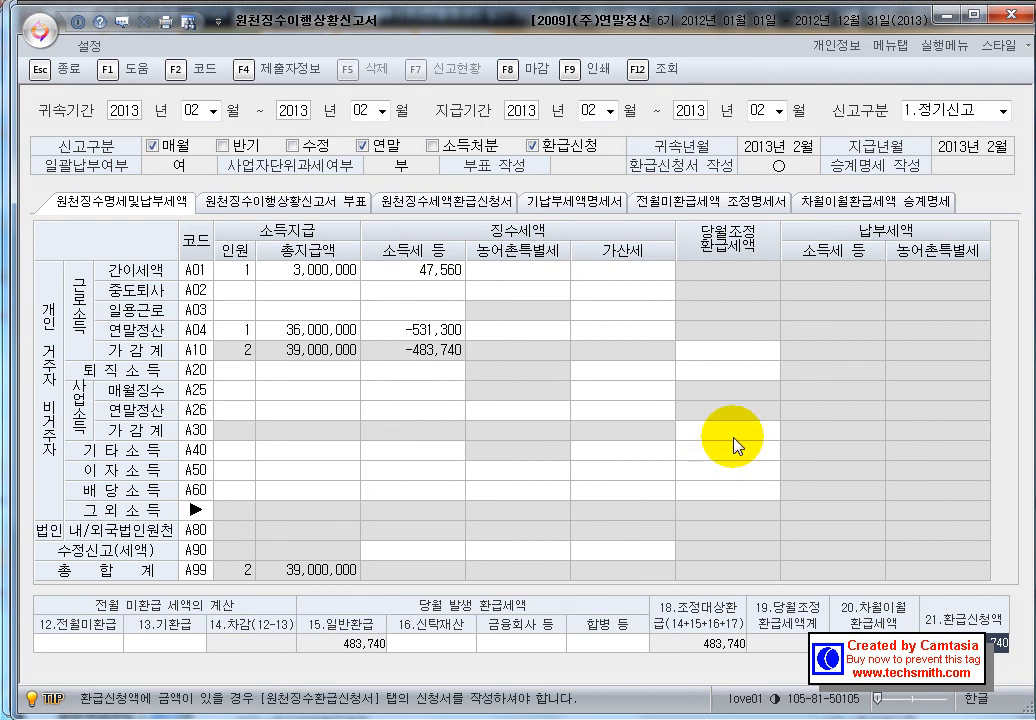
left_click(48, 642)
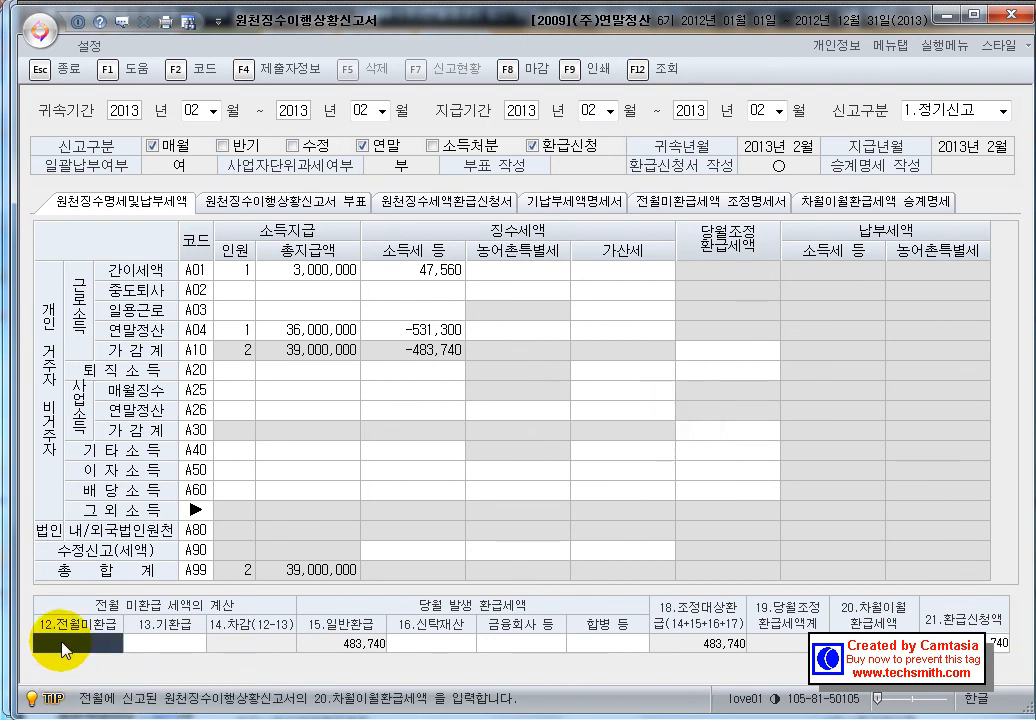
left_click(703, 201)
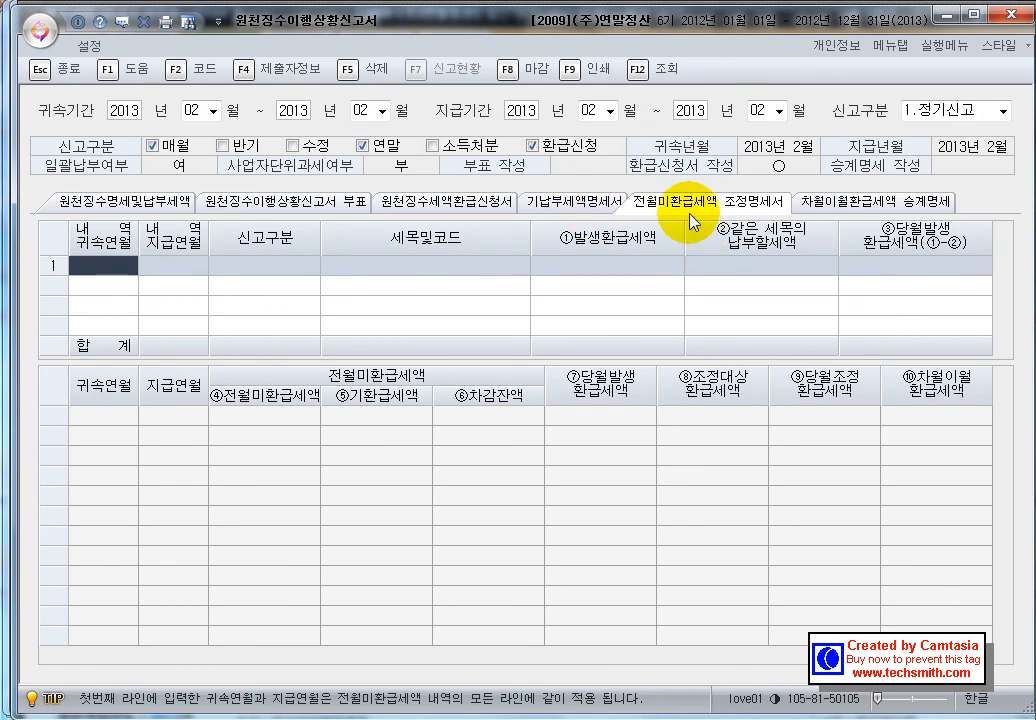
left_click(163, 206)
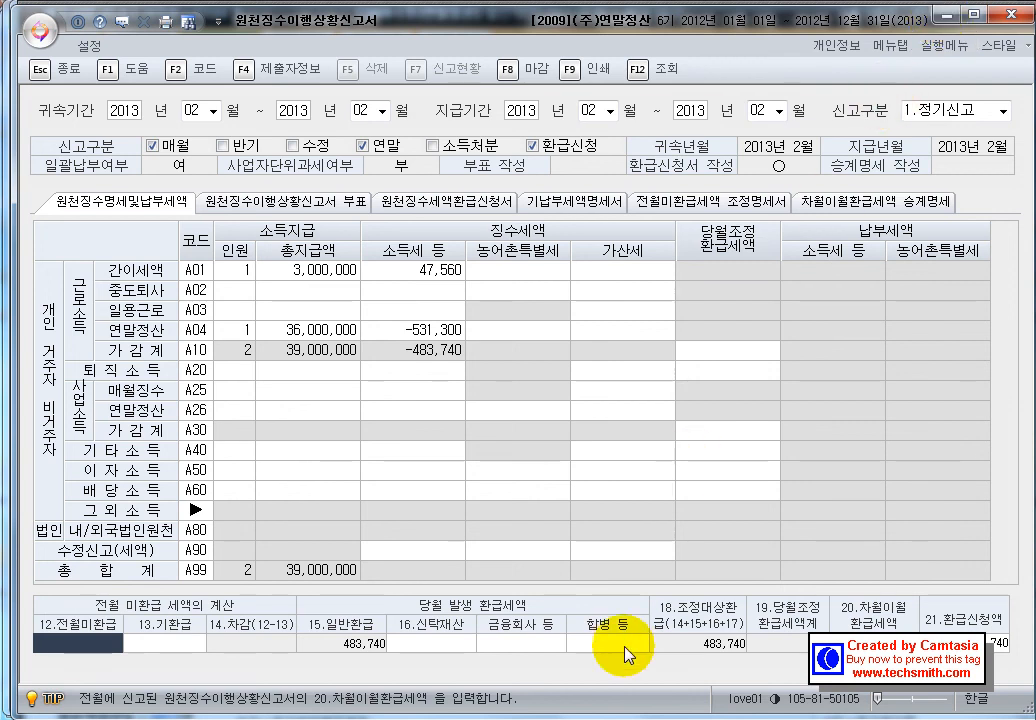
Step: Try to look up the 근로소득원천징수영수증 for category 0.계속 under withholding work year 2013
mouse_move(417, 718)
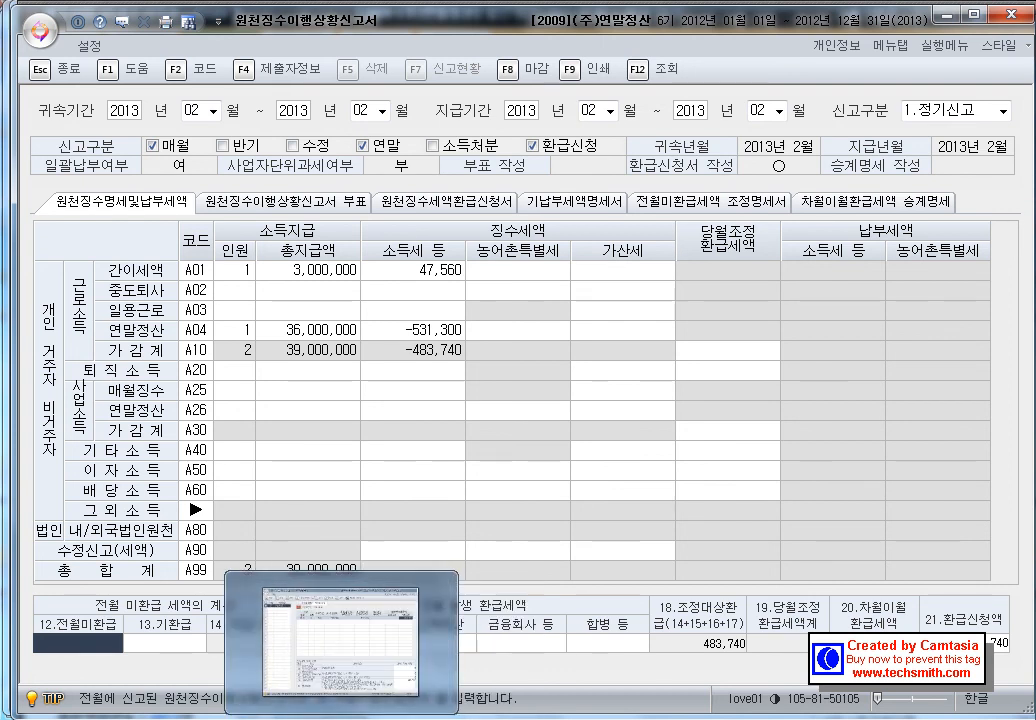
left_click(417, 718)
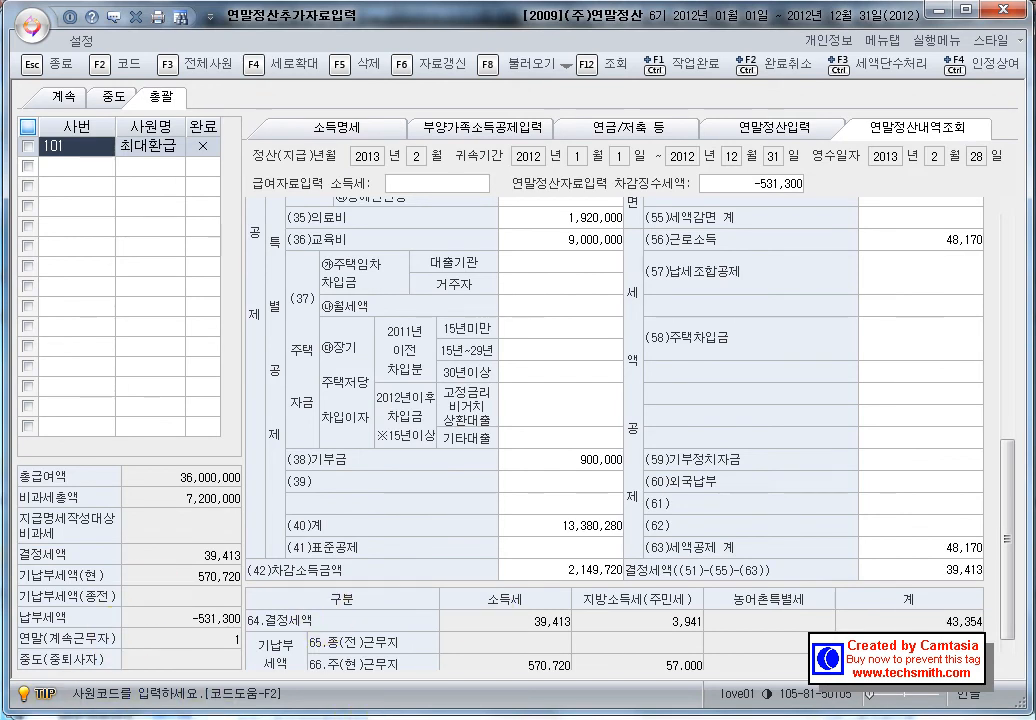
left_click(205, 718)
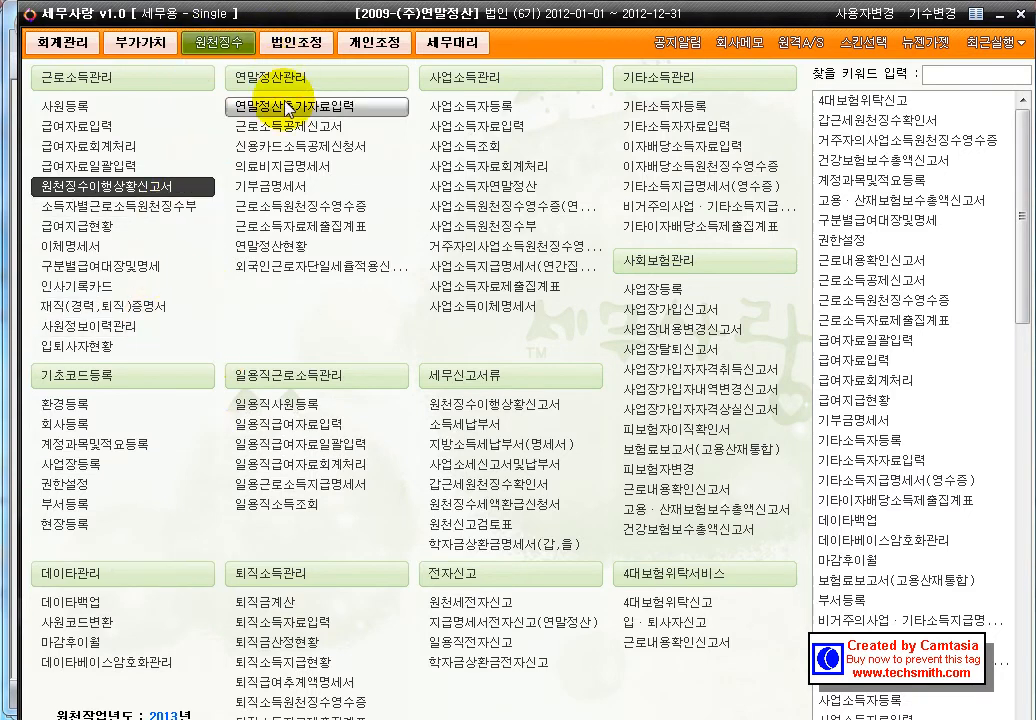
left_click(287, 210)
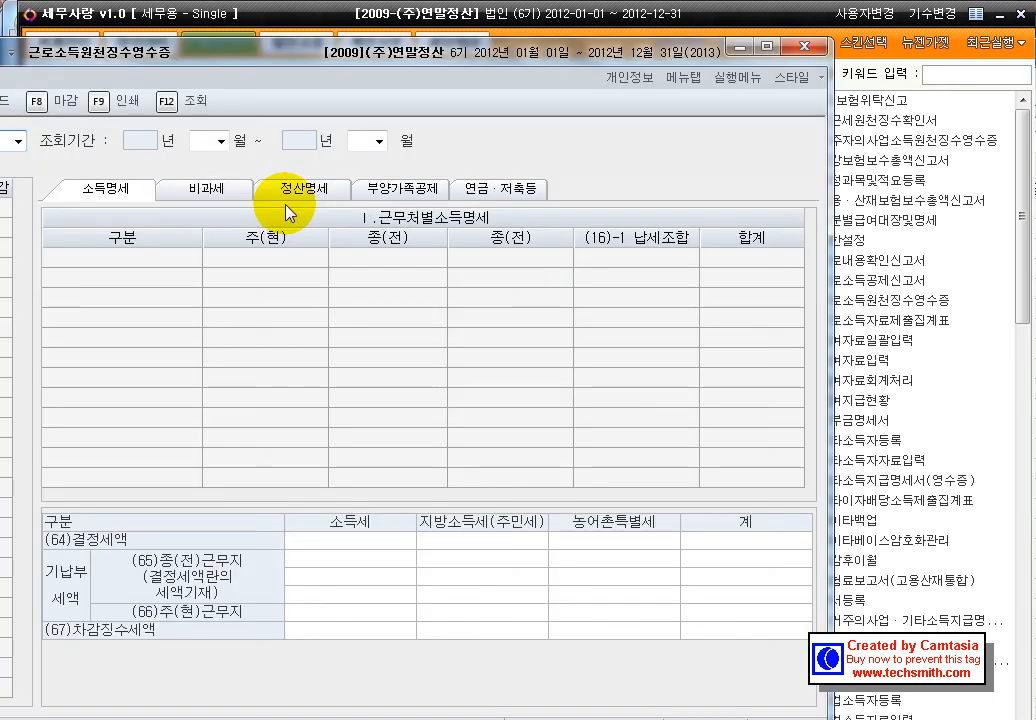
left_click_drag(316, 50, 500, 26)
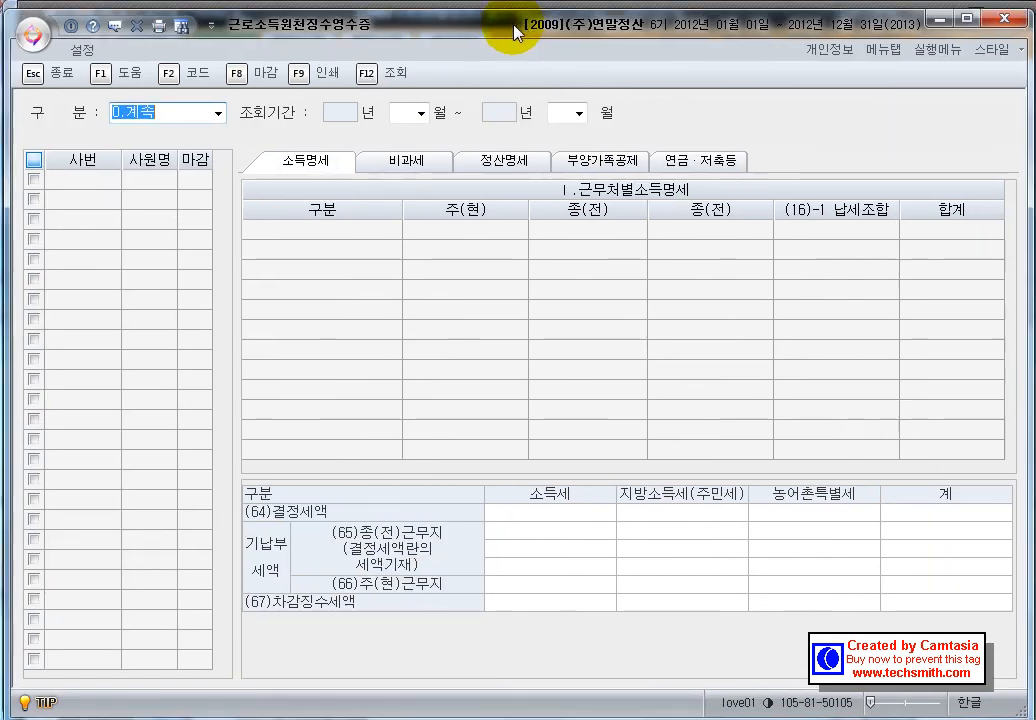
key("Return")
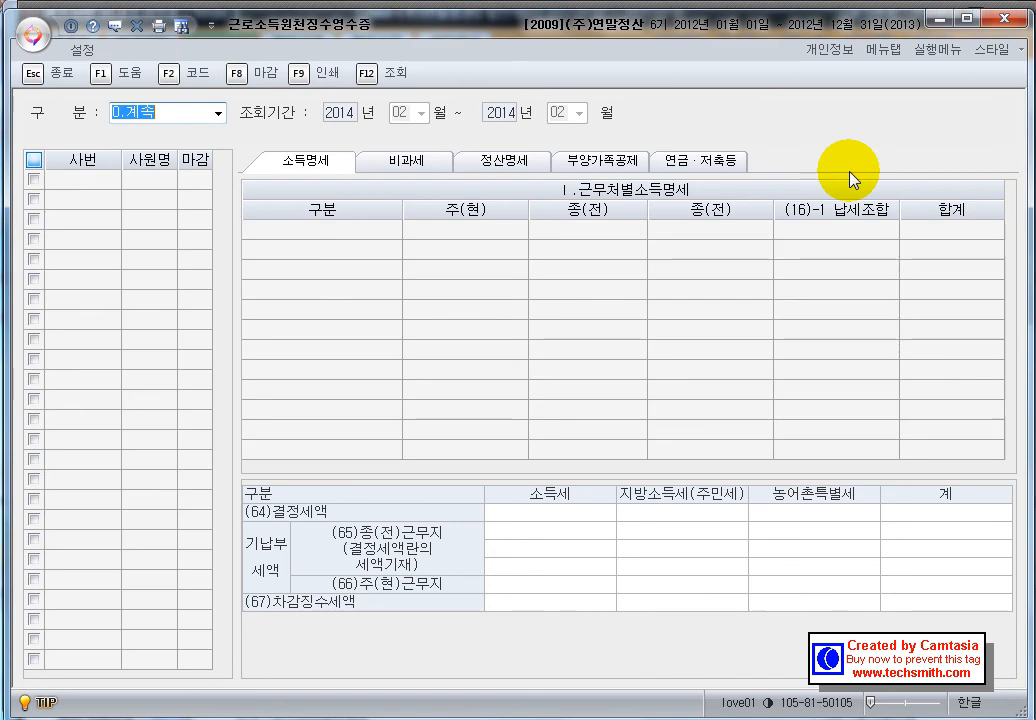
key("Return")
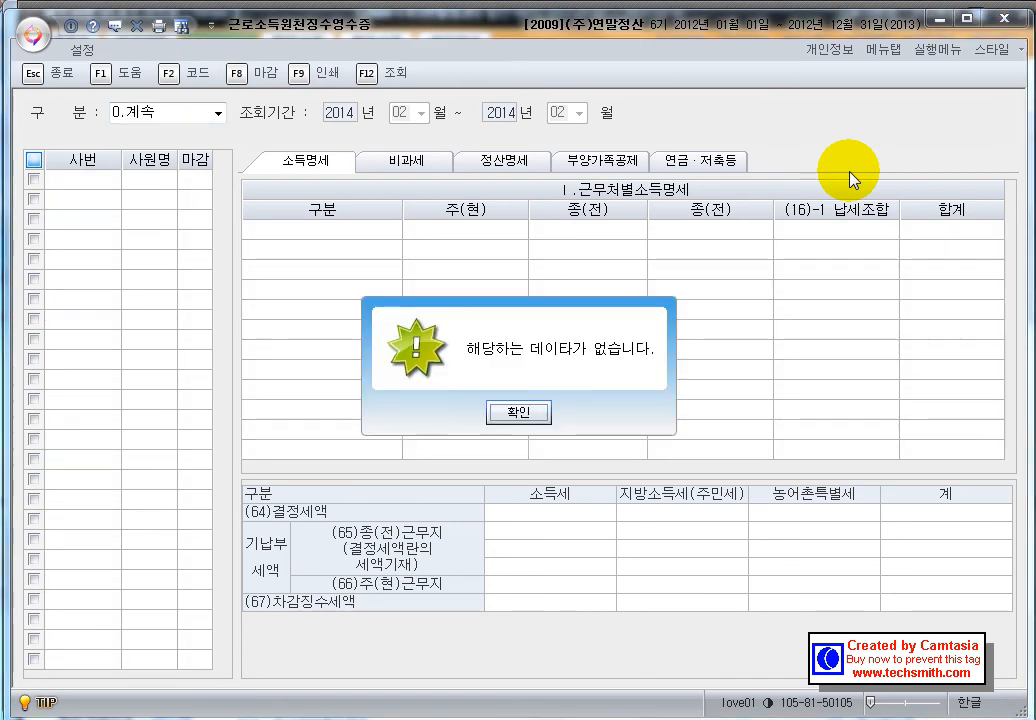
key("Return")
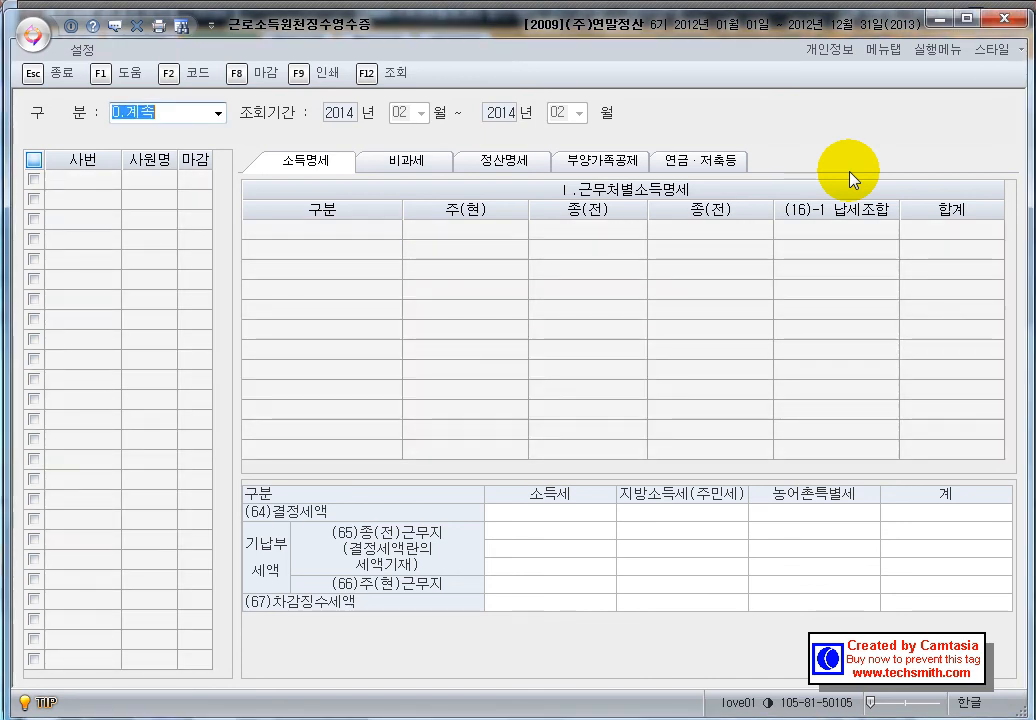
left_click(1002, 19)
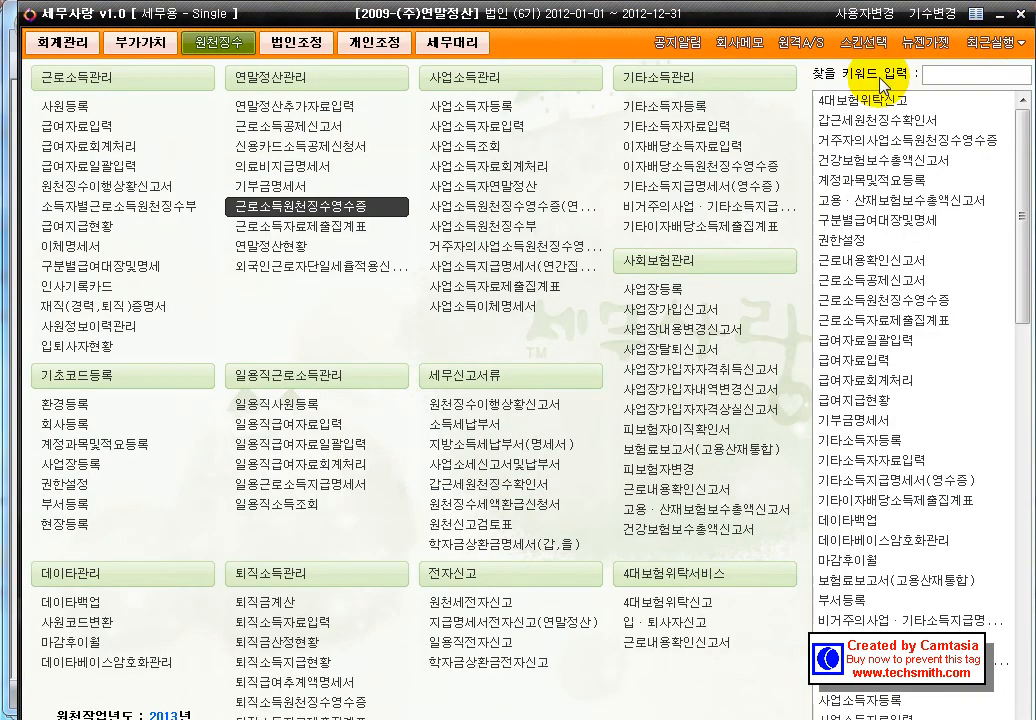
Step: Change the withholding work year (원천 작업년도) to 2012
left_click(936, 13)
left_click(430, 377)
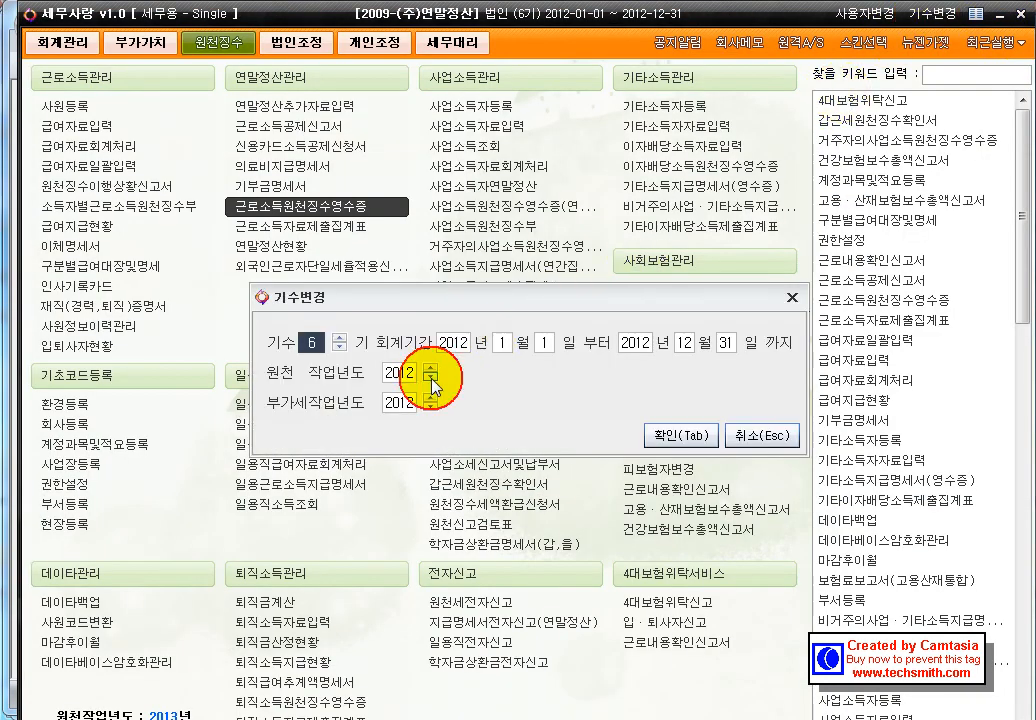
left_click(698, 437)
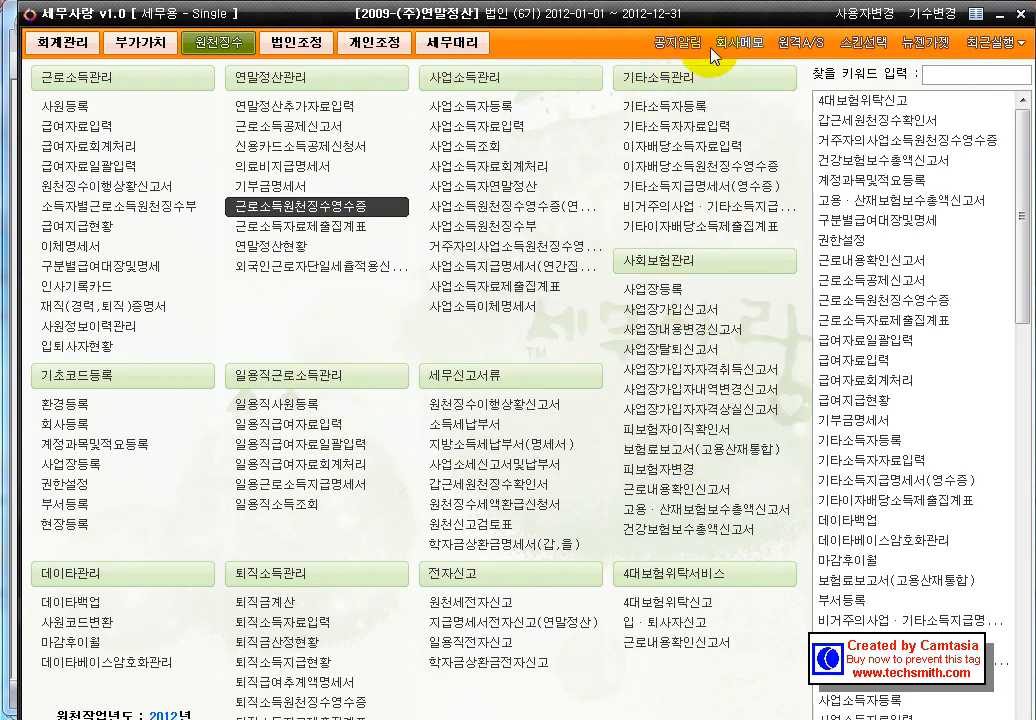
Step: Load the 근로소득원천징수영수증 for category 0.계속 and review its income, 비과세, 정산명세, 부양가족공제 and 연금·저축등 sections
left_click(343, 210)
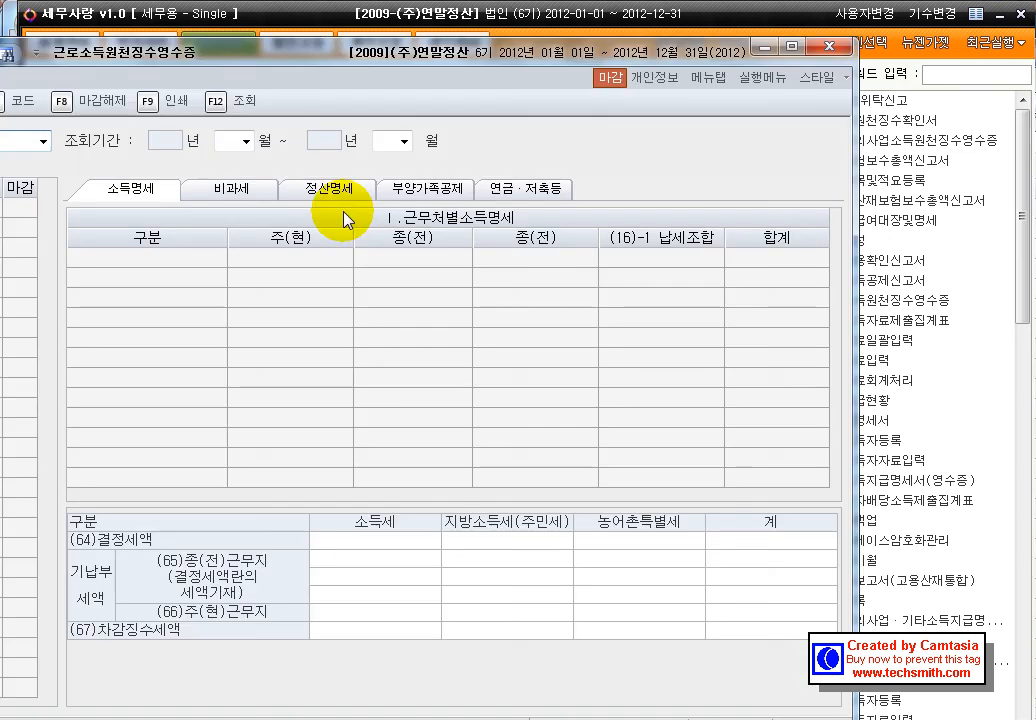
left_click_drag(342, 52, 533, 33)
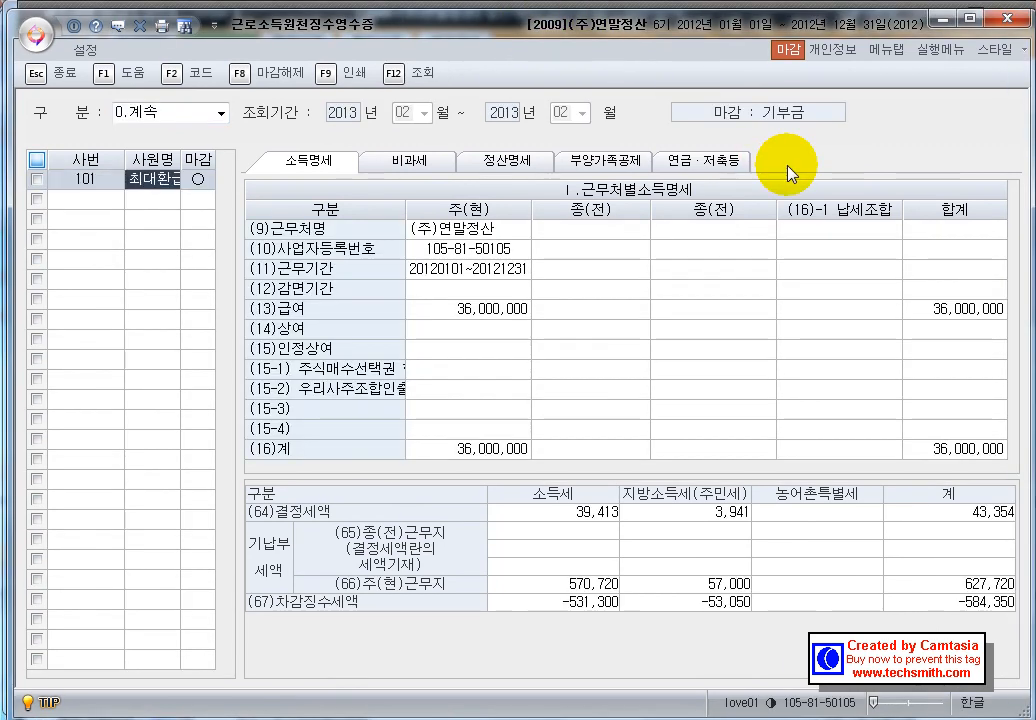
left_click(405, 161)
left_click(497, 168)
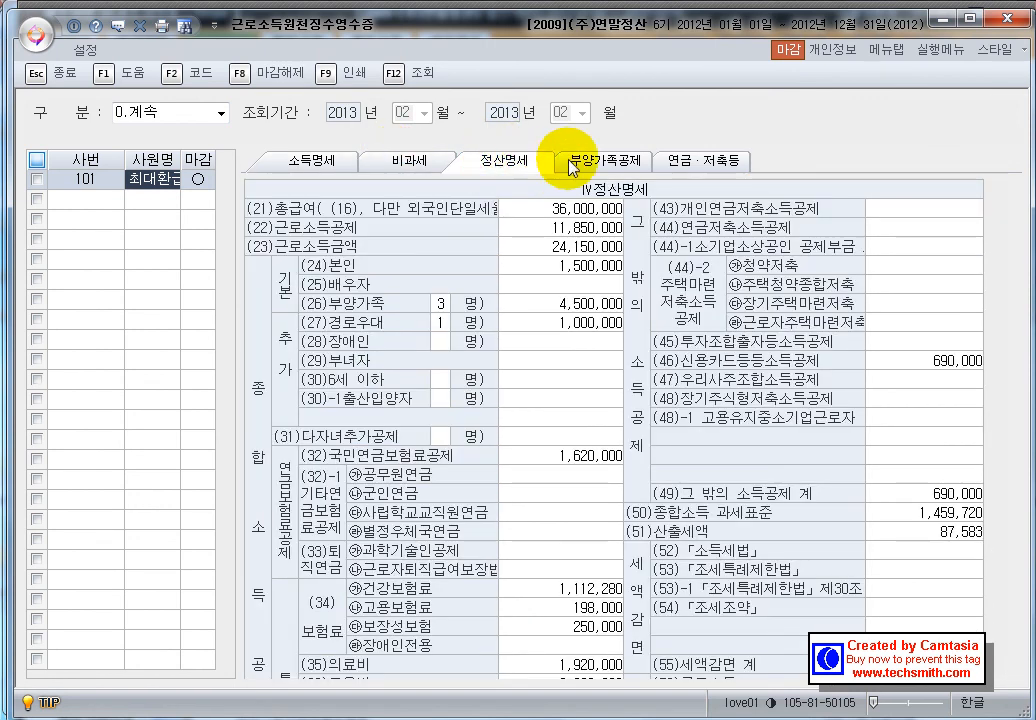
left_click(599, 162)
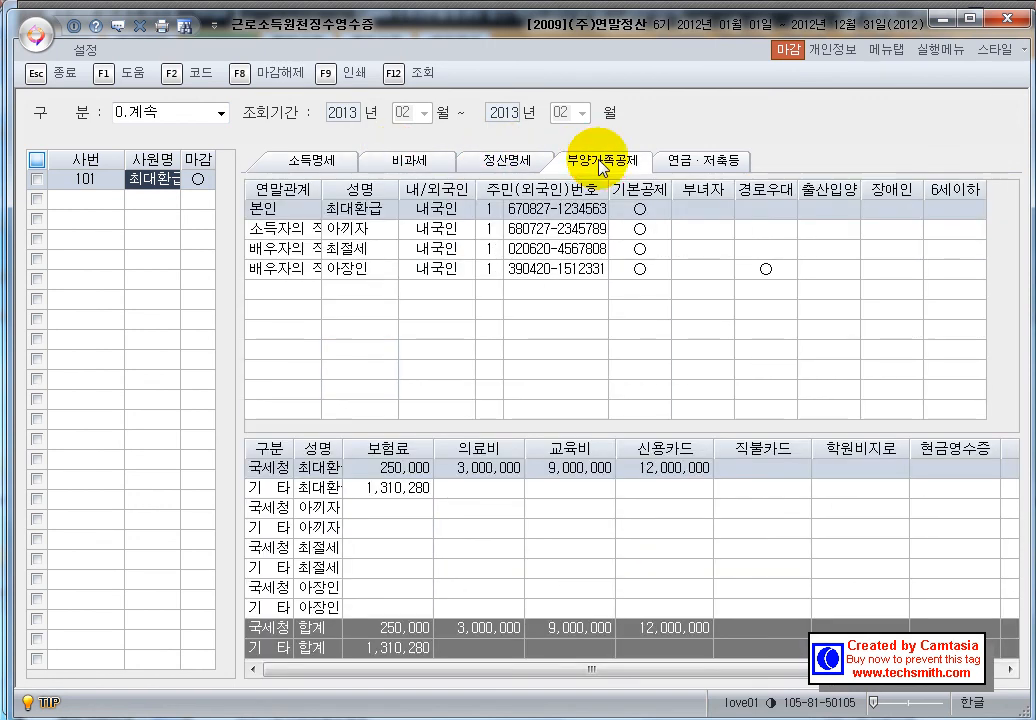
left_click(700, 164)
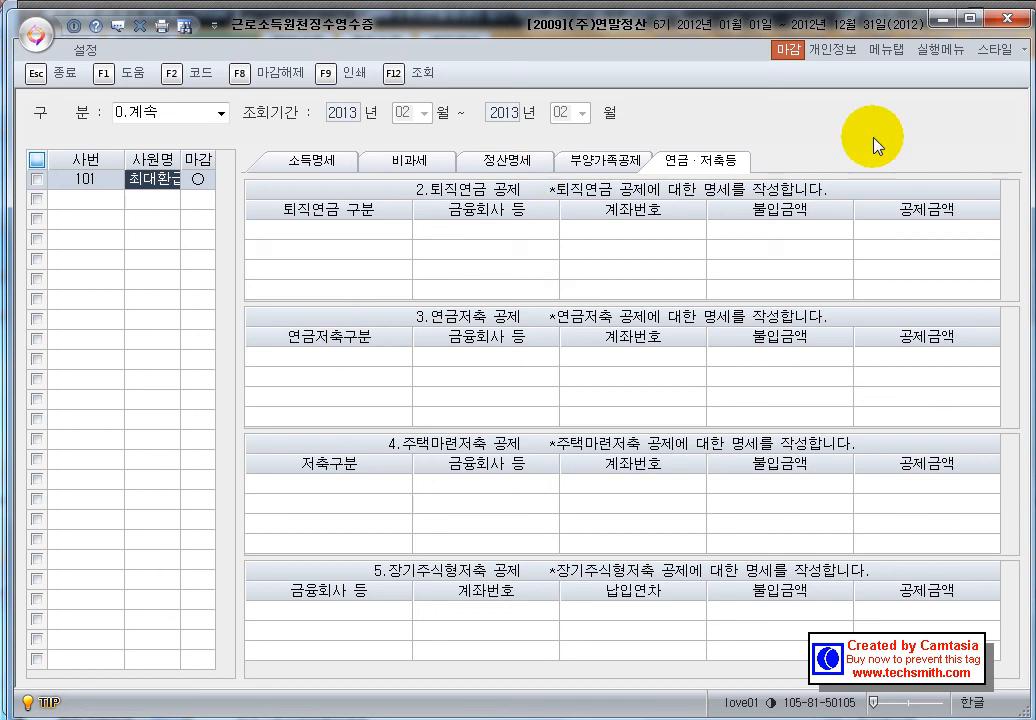
left_click(1007, 20)
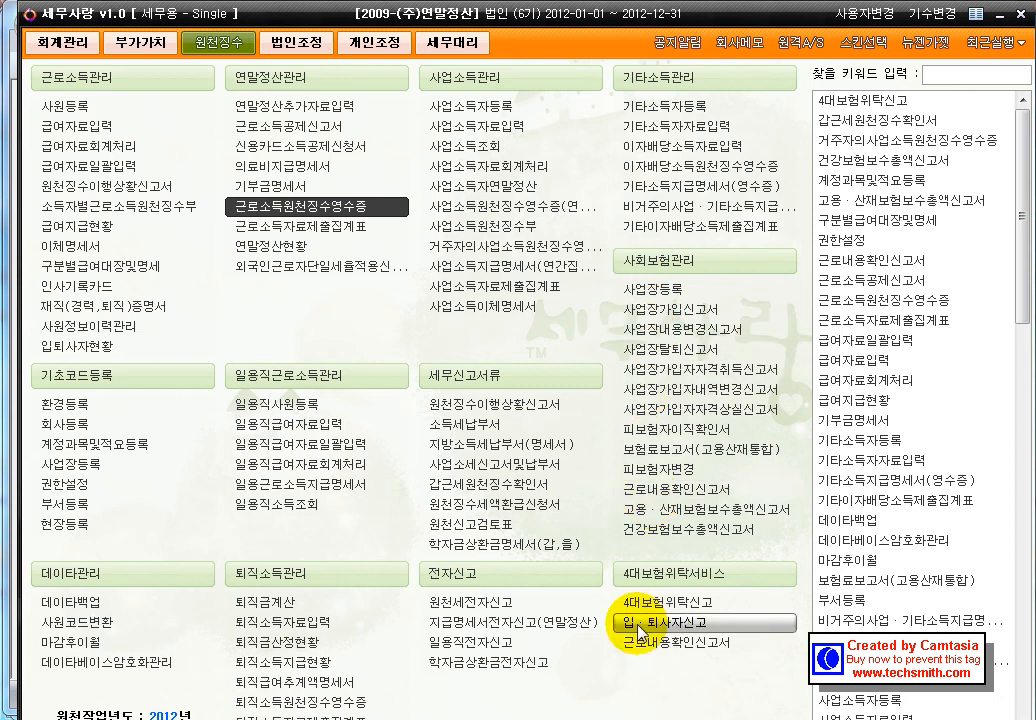
Step: Open 지급명세서전자신고(연말정산), check the 세무대리인등록 form and return to the 전산매체제작 settings
left_click(538, 624)
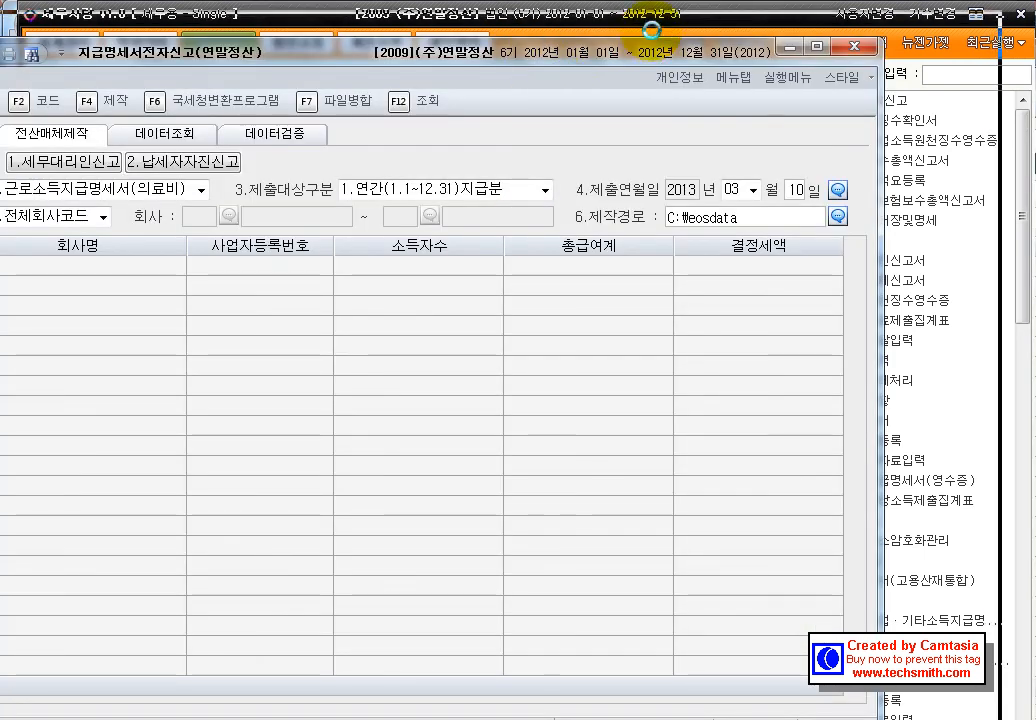
double_click(536, 58)
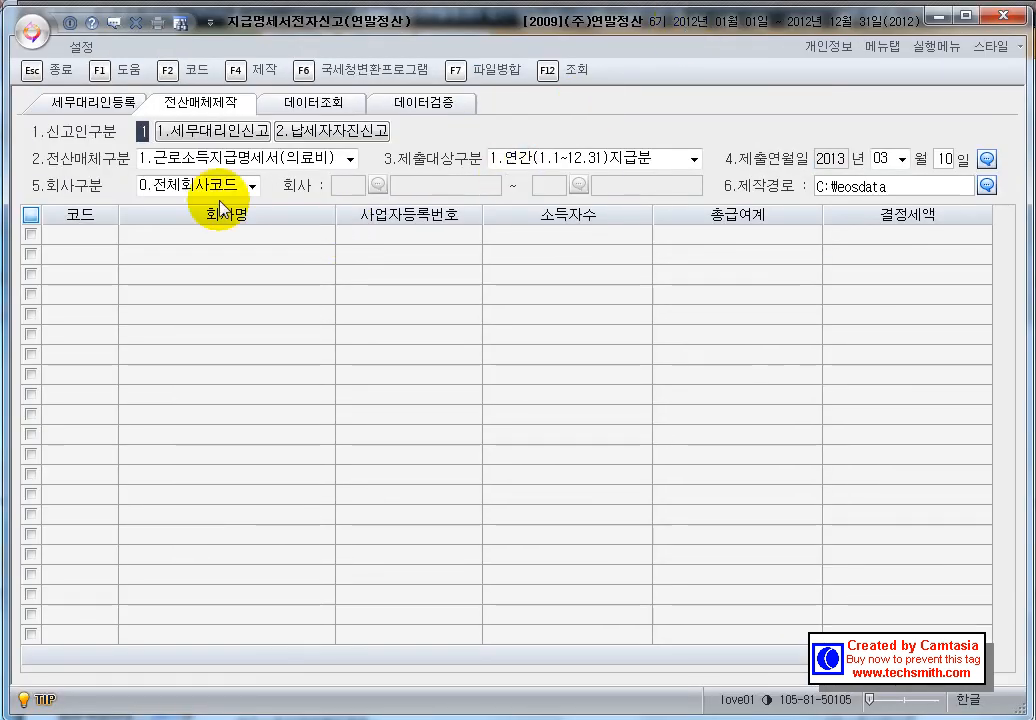
left_click(97, 108)
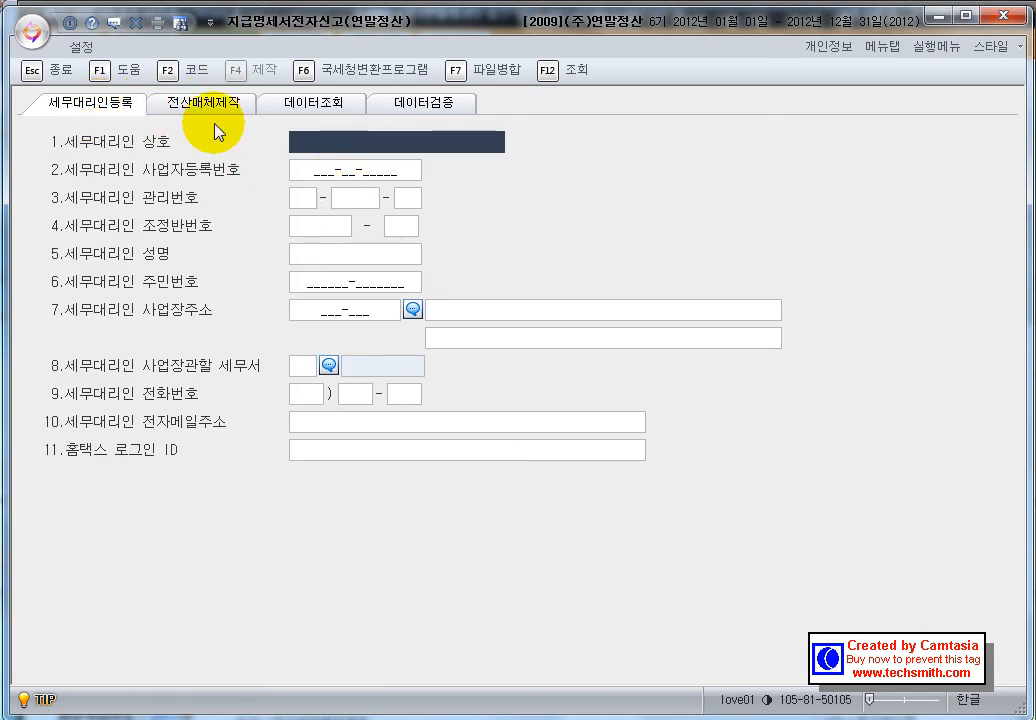
left_click(172, 104)
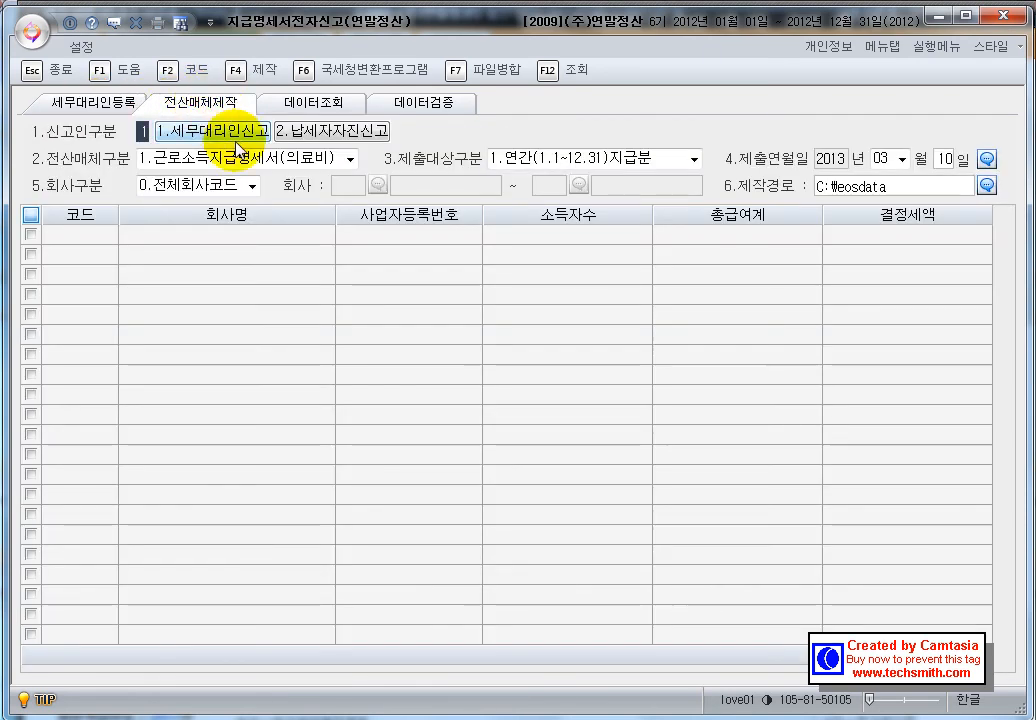
Step: Set the filer type to 2.납세자자진신고 and load company 2009 for the annual 근로소득지급명세서(의료비) filing
left_click(333, 140)
key("Return")
key("Return")
key("Return")
key("Return")
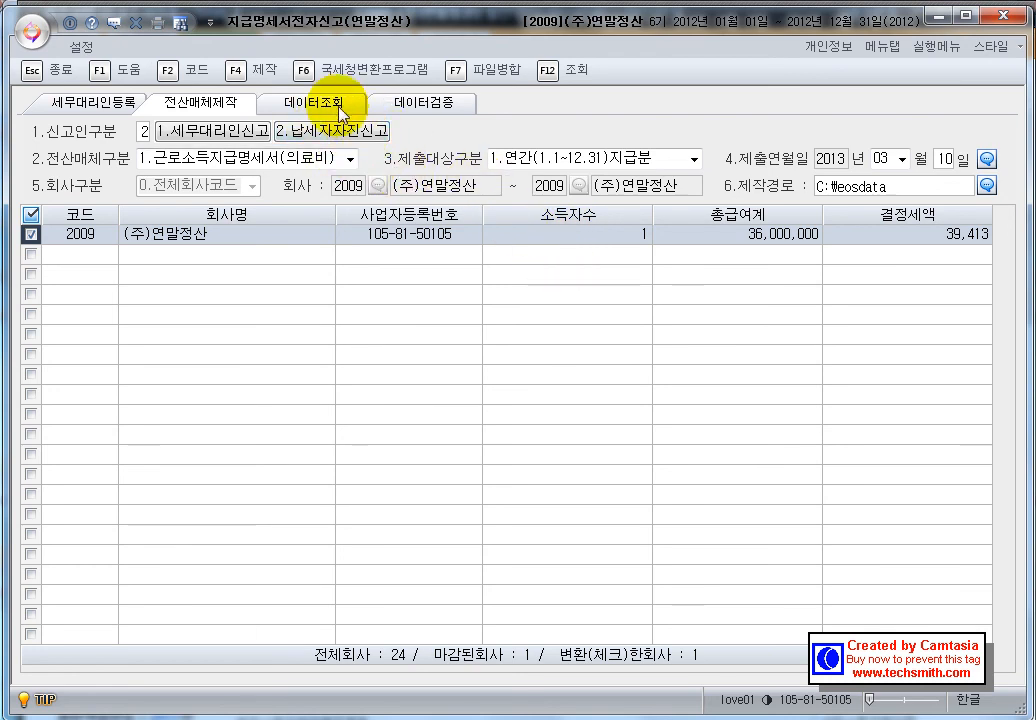
Step: Produce the electronic filing file for (주)연말정산 in C:\eosdata and cancel the file password entry
left_click(256, 69)
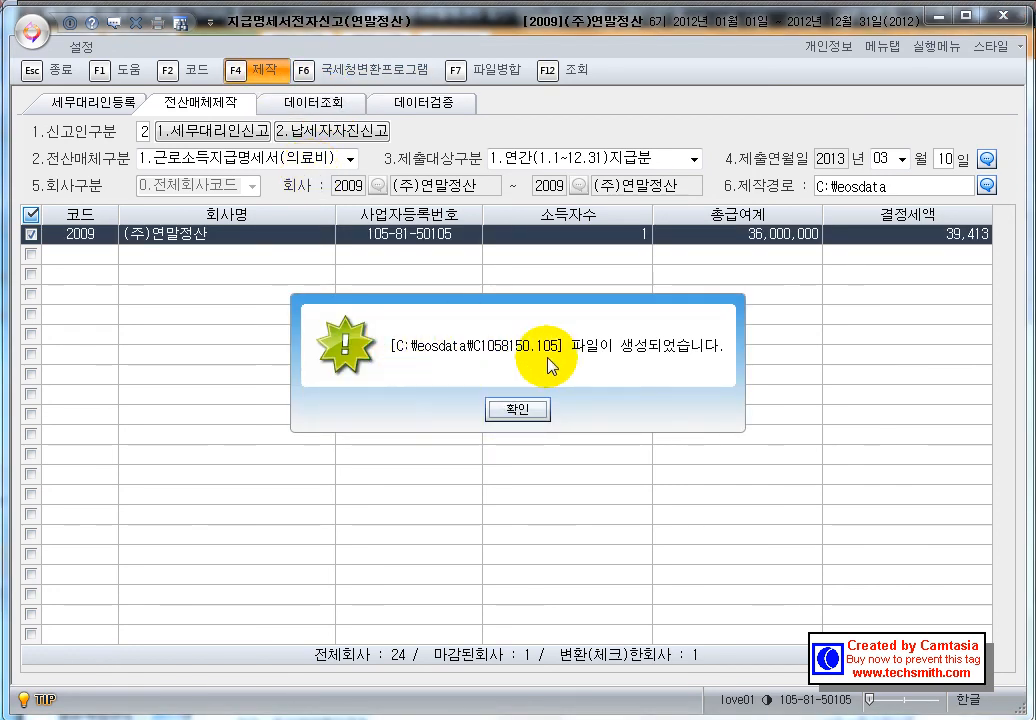
left_click(516, 410)
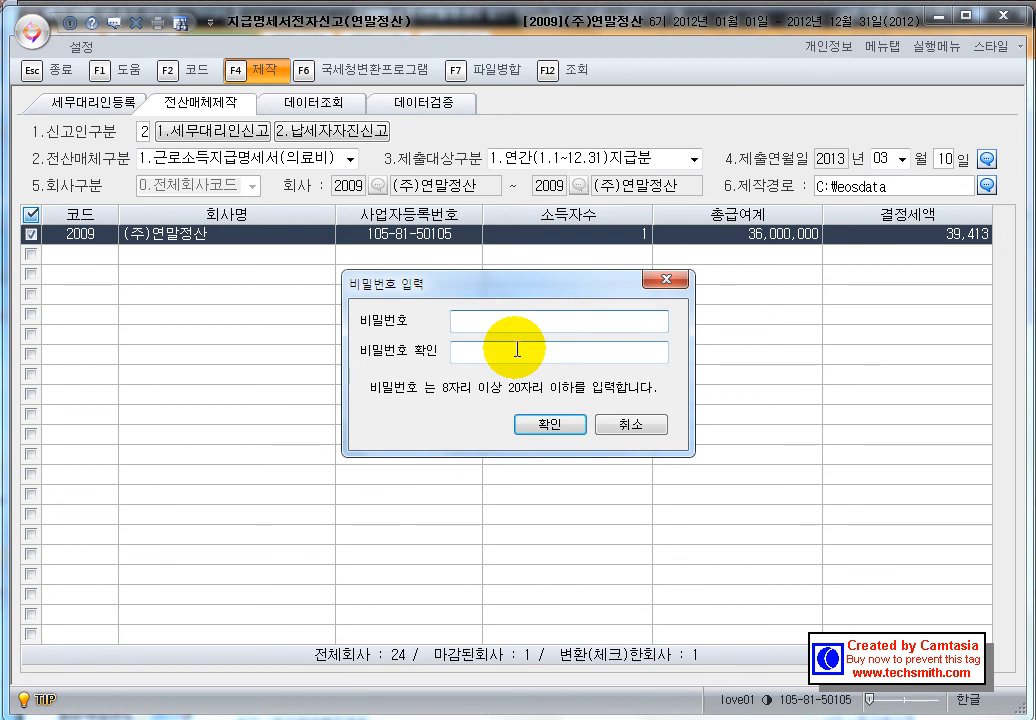
left_click(625, 430)
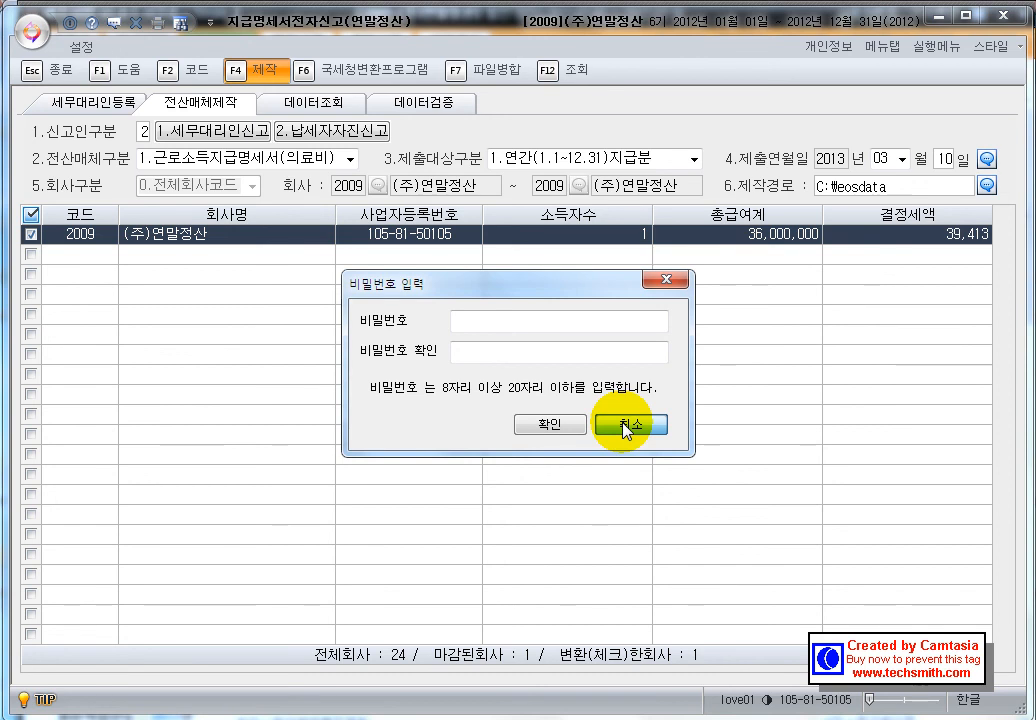
left_click(625, 430)
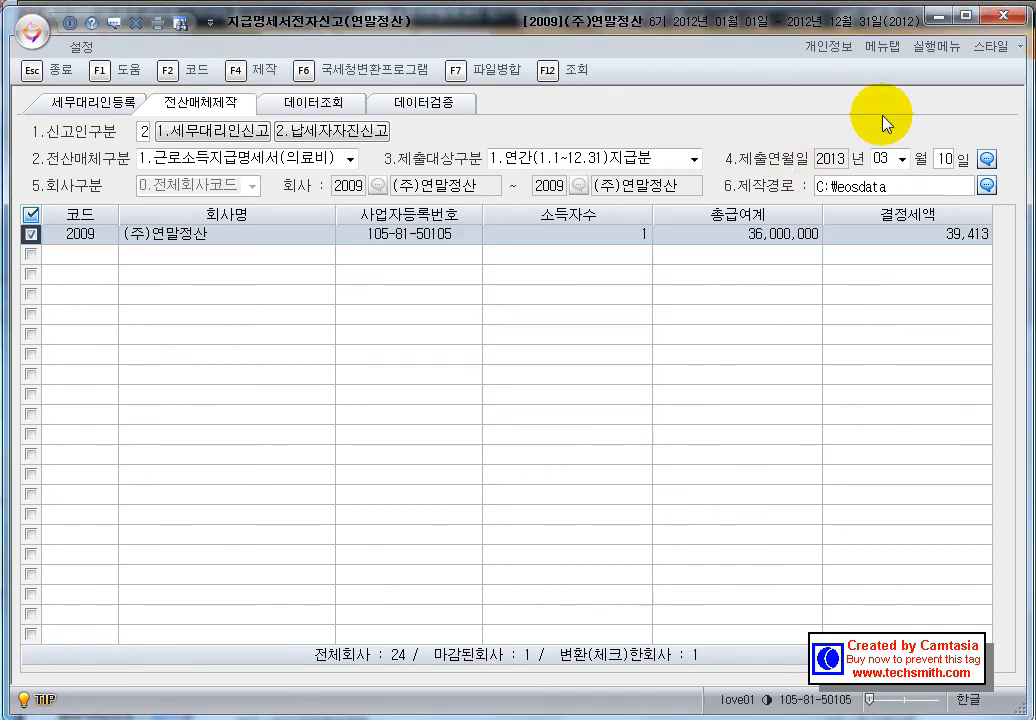